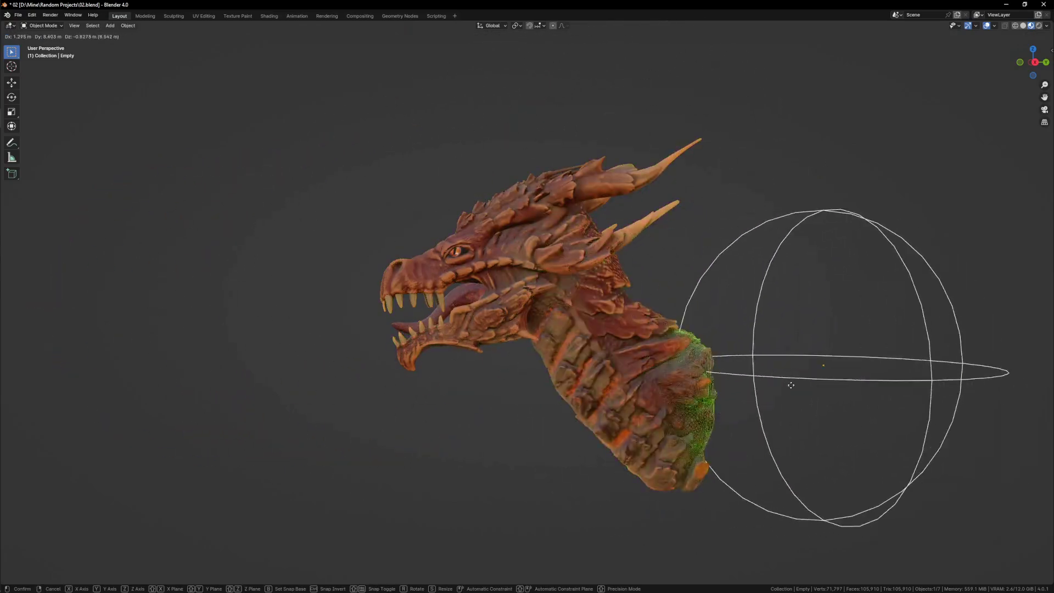
# Step: Move and resize the spherical empty across the dragon's neck and head to demonstrate the wireframe reveal effect
pyautogui.click(686, 374)
pyautogui.press('s')
pyautogui.click(778, 359)
pyautogui.press('g')
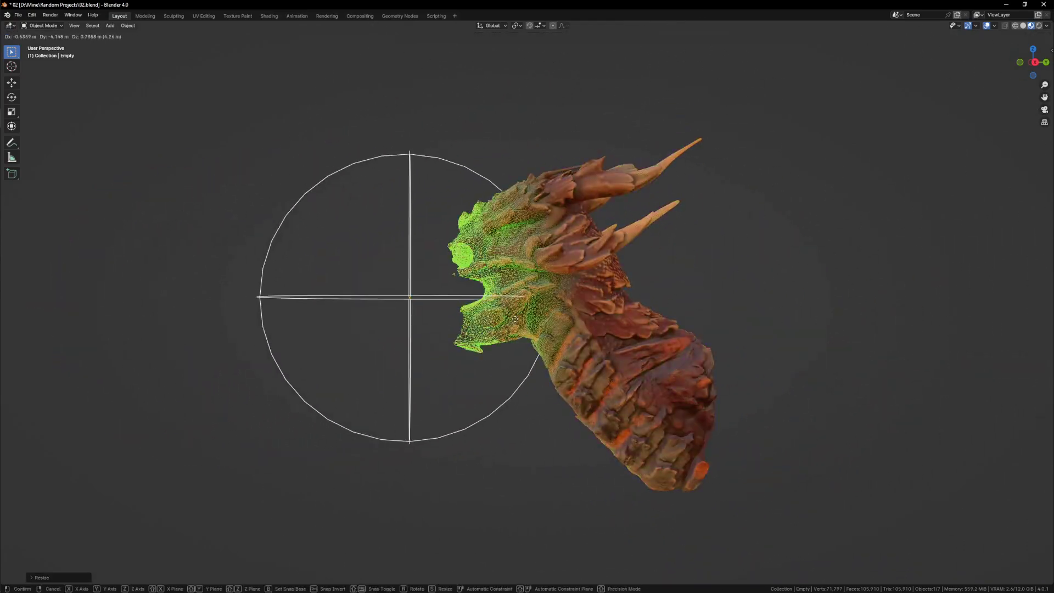
pyautogui.click(519, 318)
pyautogui.moveTo(519, 318); pyautogui.dragTo(668, 283, button='middle')
pyautogui.scroll(-3, 651, 281)
pyautogui.press('s')
pyautogui.click(547, 320)
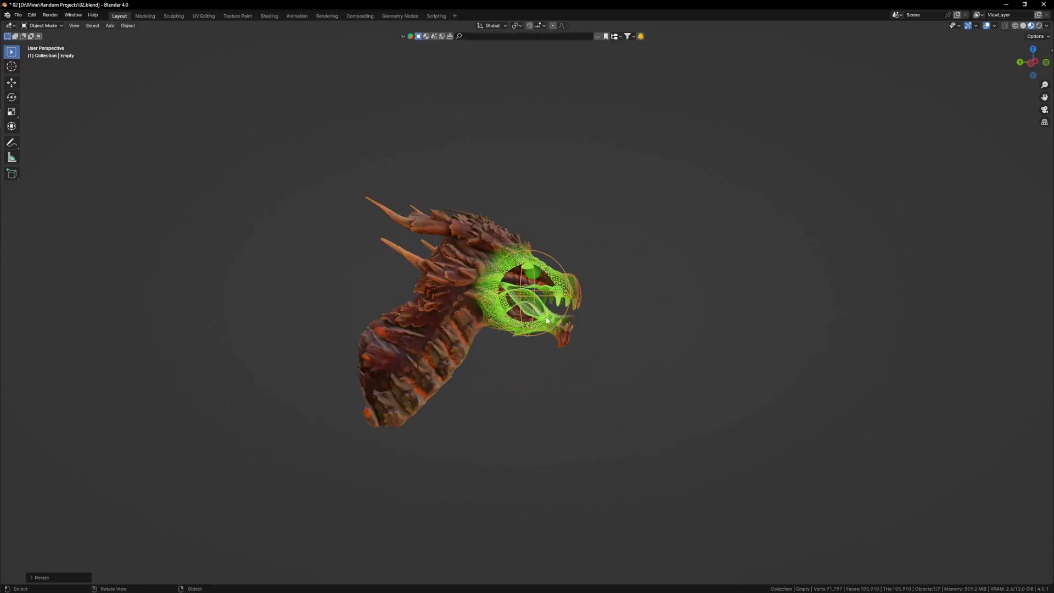
pyautogui.press('g')
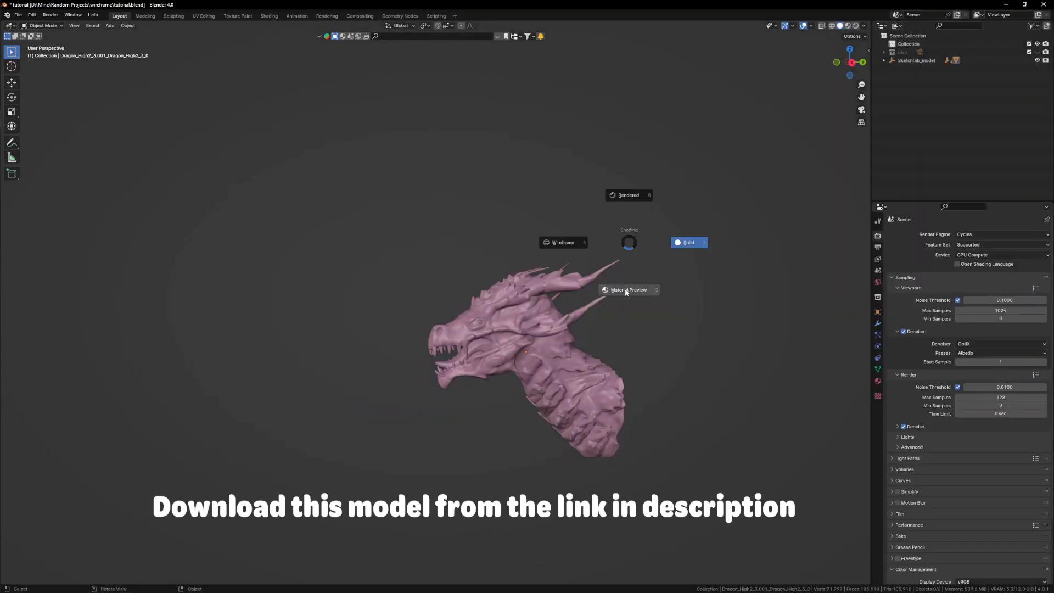
# Step: Display the dragon in Material Preview shading and split off a lower area as a Shader Editor
pyautogui.click(626, 291)
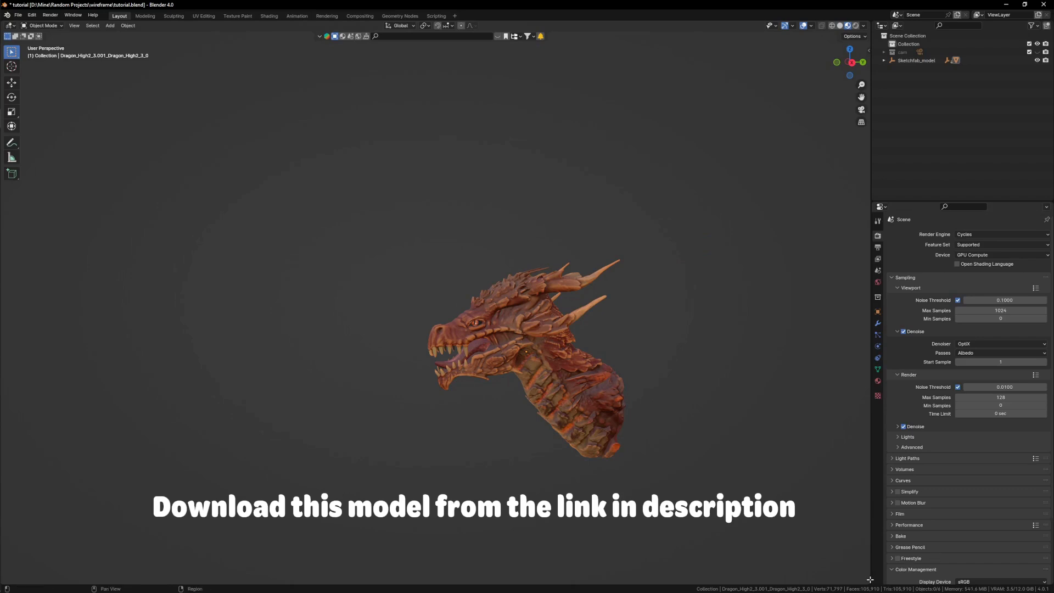
pyautogui.moveTo(871, 580); pyautogui.dragTo(815, 342)
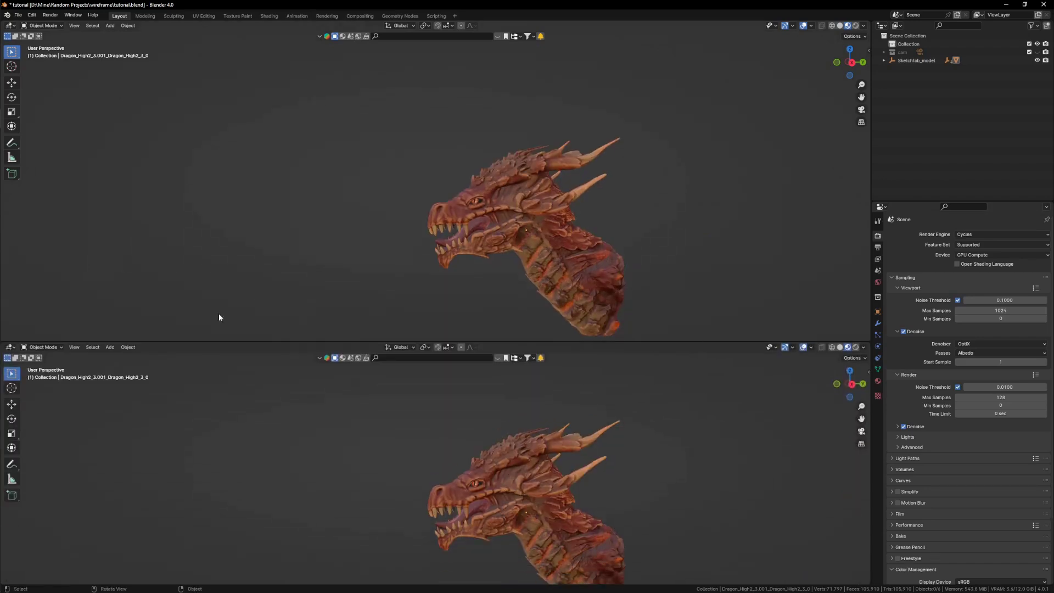
pyautogui.click(10, 347)
pyautogui.click(43, 424)
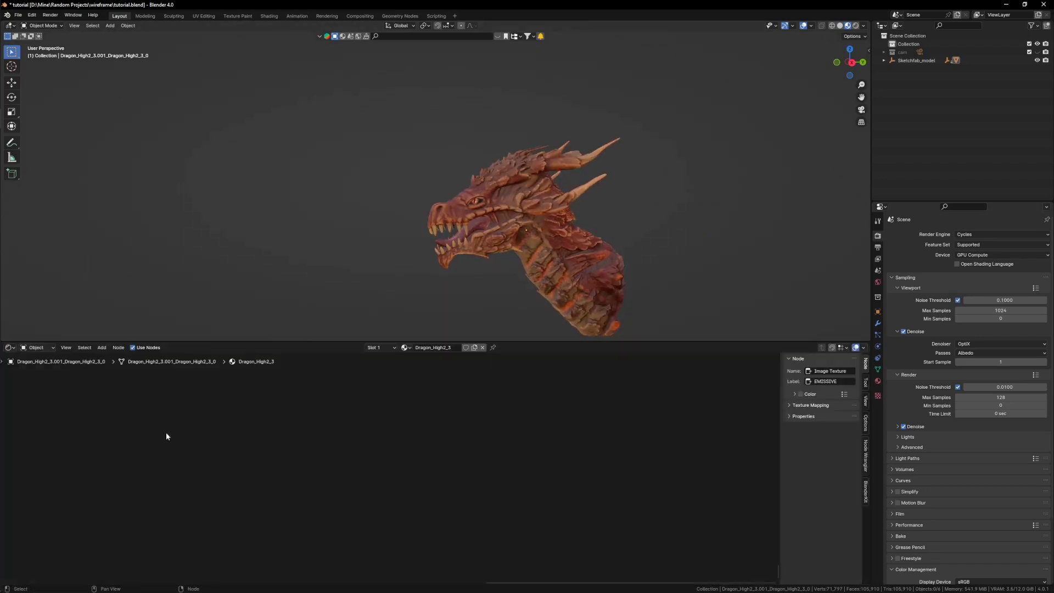
# Step: Select all of the dragon material's nodes except the Material Output and move them away from it
pyautogui.click(502, 309)
pyautogui.moveTo(237, 412); pyautogui.dragTo(411, 497, button='middle')
pyautogui.scroll(4, 410, 495)
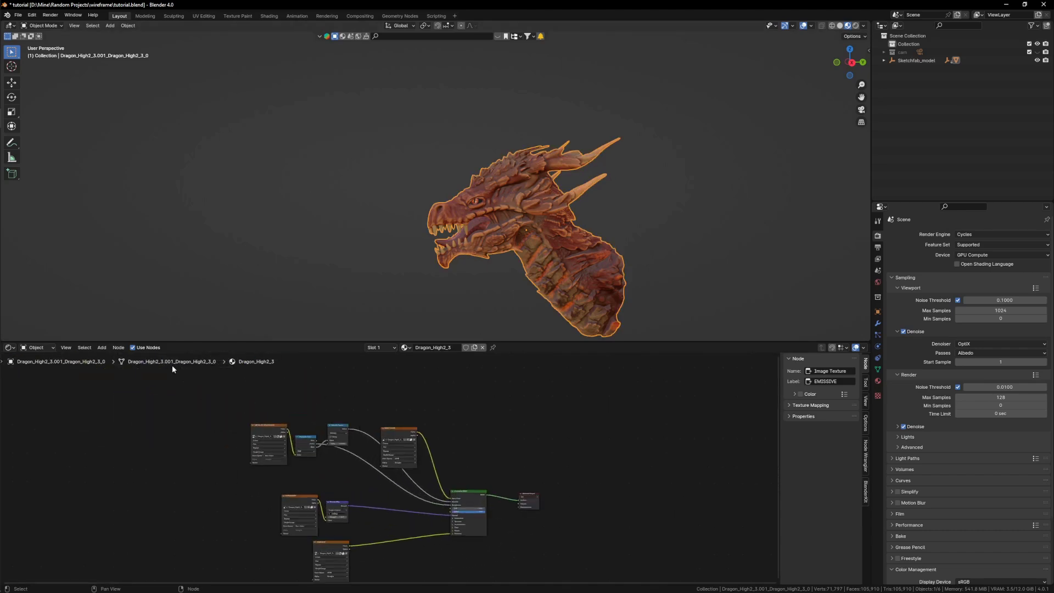
pyautogui.moveTo(172, 367); pyautogui.dragTo(483, 584)
pyautogui.moveTo(426, 562); pyautogui.dragTo(458, 514, button='middle')
pyautogui.scroll(4, 454, 518)
pyautogui.press('g')
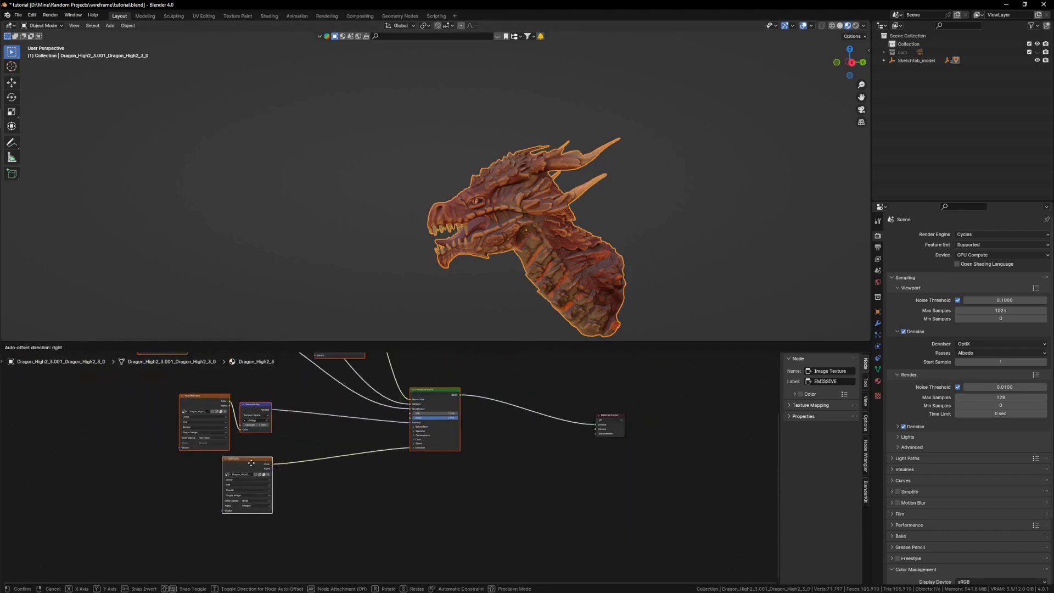
pyautogui.click(431, 489)
pyautogui.scroll(-4, 431, 478)
pyautogui.moveTo(478, 433); pyautogui.dragTo(498, 445, button='middle')
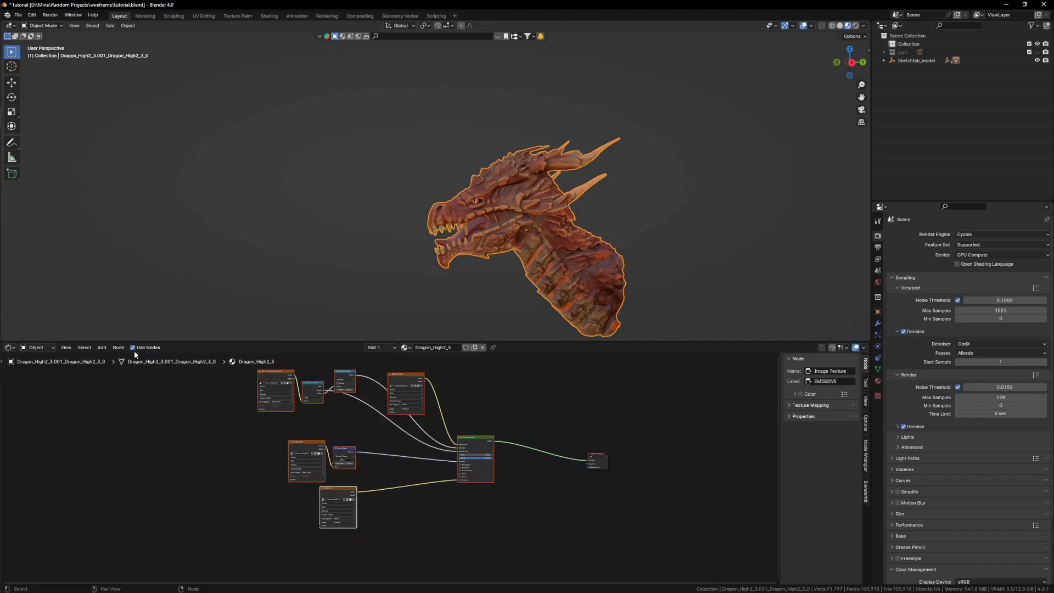
# Step: Group the selected material nodes, return to the material's main node tree, and move the group closer to the Material Output
pyautogui.hotkey('ctrl', 'g')
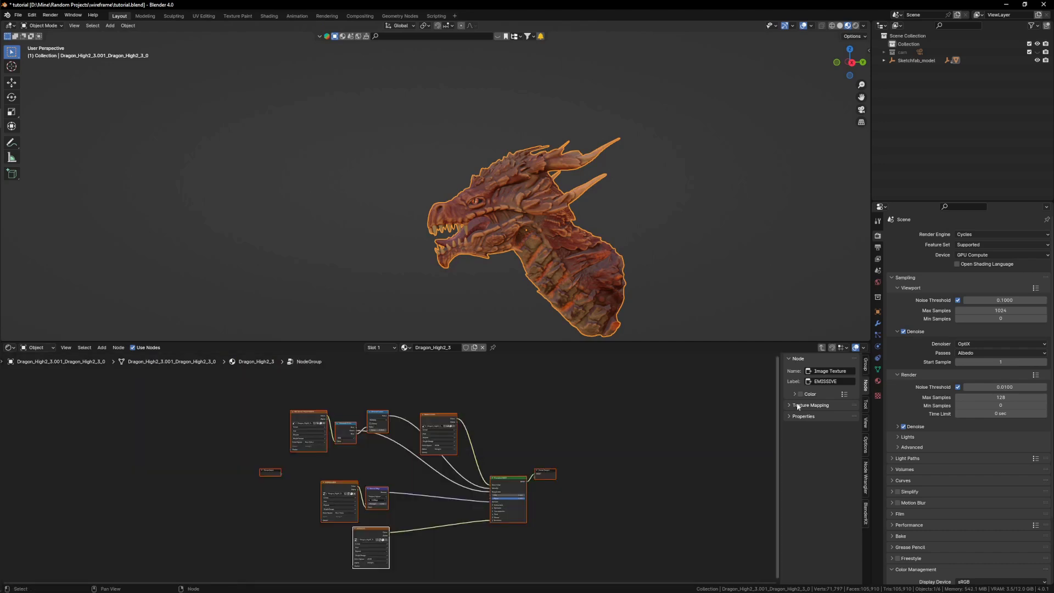
pyautogui.click(822, 349)
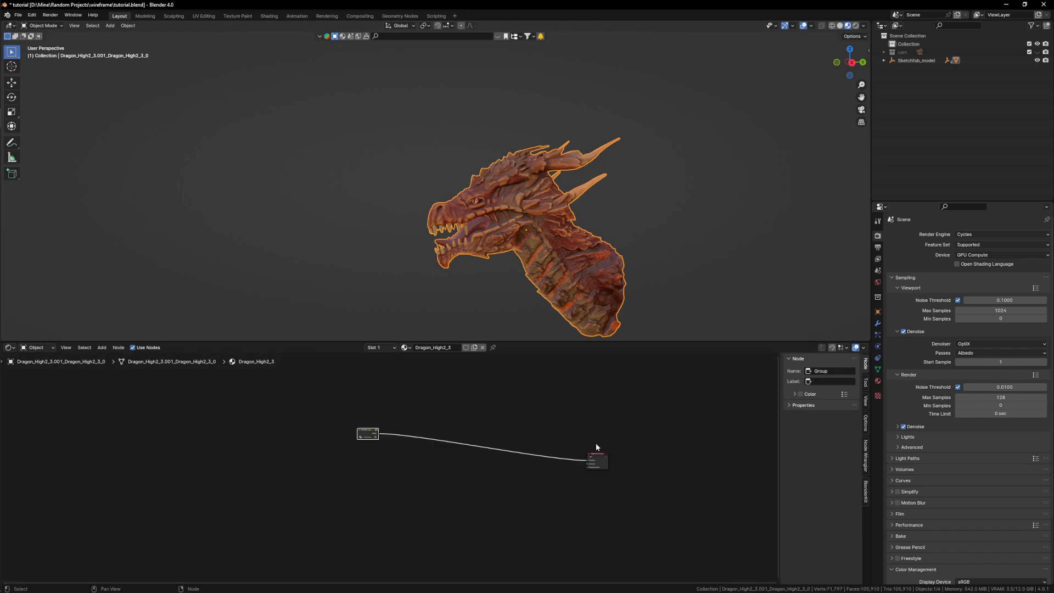
pyautogui.press('g')
pyautogui.click(512, 430)
# Step: Add a Wireframe node below the node group in the dragon material
pyautogui.scroll(6, 614, 454)
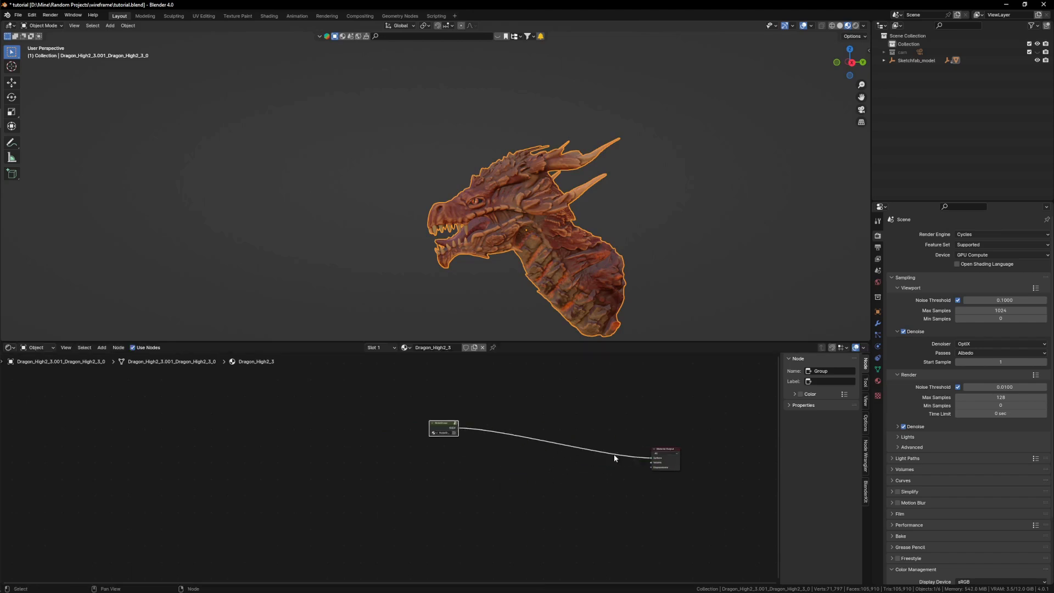
pyautogui.scroll(-4, 574, 465)
pyautogui.scroll(3, 542, 473)
pyautogui.moveTo(589, 471); pyautogui.dragTo(558, 444, button='middle')
pyautogui.scroll(3, 532, 475)
pyautogui.scroll(1, 538, 479)
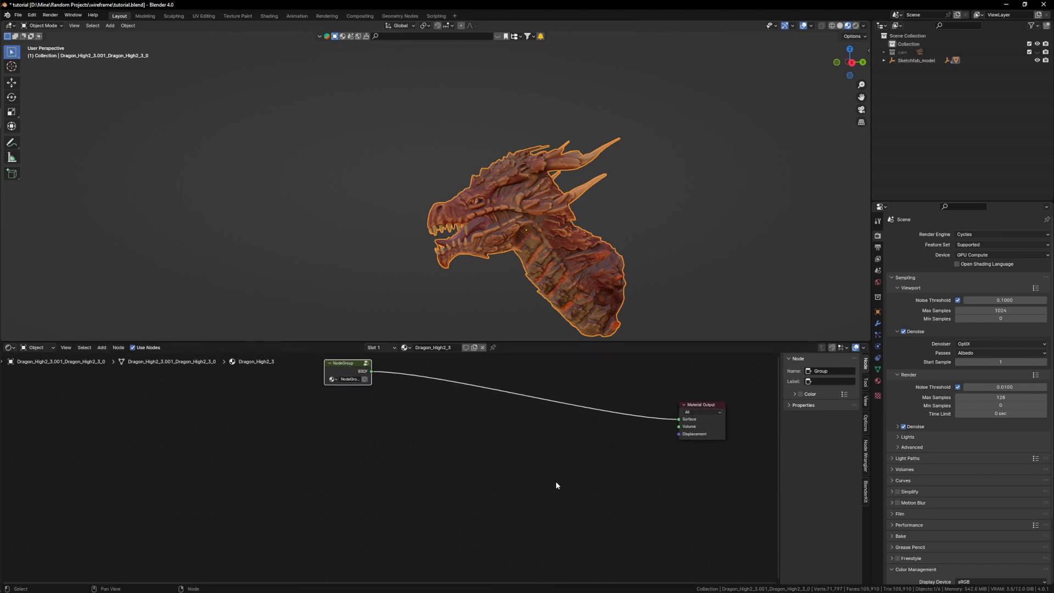
pyautogui.hotkey('shift', 'a')
pyautogui.moveTo(531, 470)
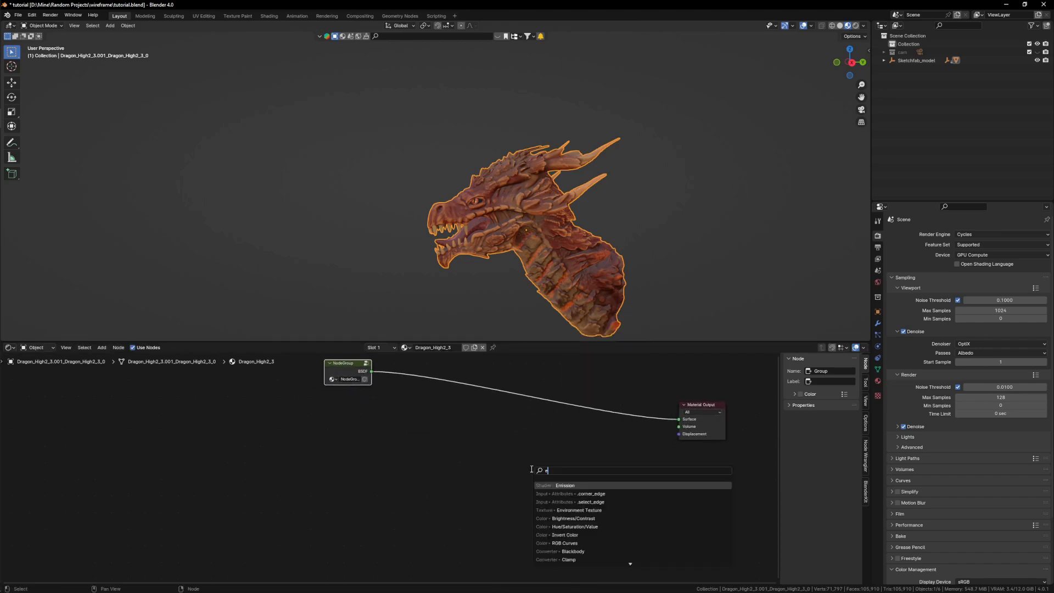
pyautogui.press('Return')
pyautogui.click(381, 446)
# Step: Preview the Wireframe node on the dragon's surface and enable its Pixel Size option with a size of 0.480
pyautogui.scroll(5, 383, 447)
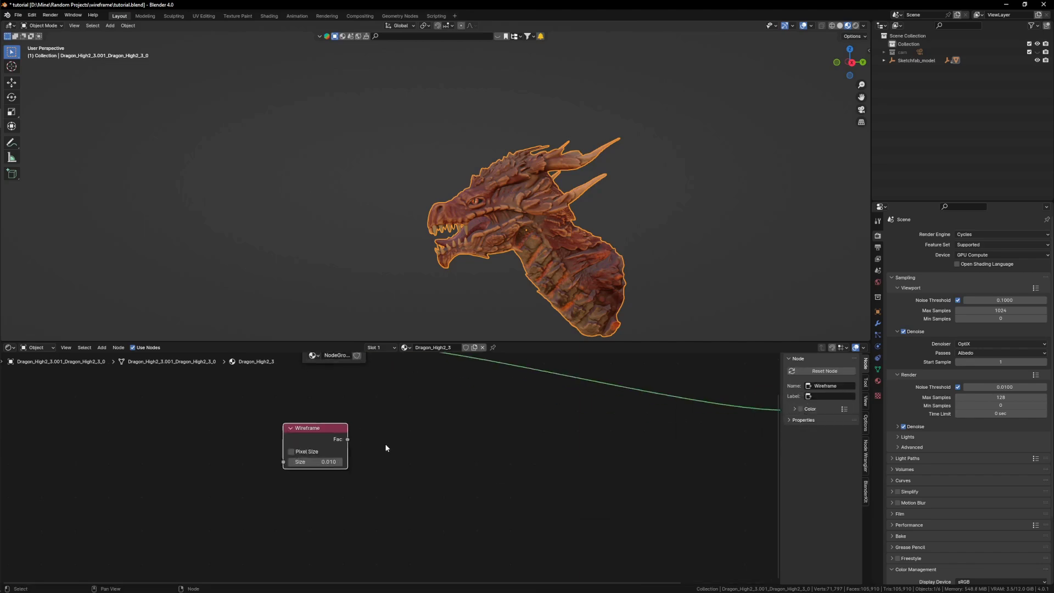
pyautogui.keyDown('ctrl'); pyautogui.keyDown('shift'); pyautogui.click(319, 430); pyautogui.keyUp('shift'); pyautogui.keyUp('ctrl')
pyautogui.scroll(-5, 494, 494)
pyautogui.scroll(5, 569, 246)
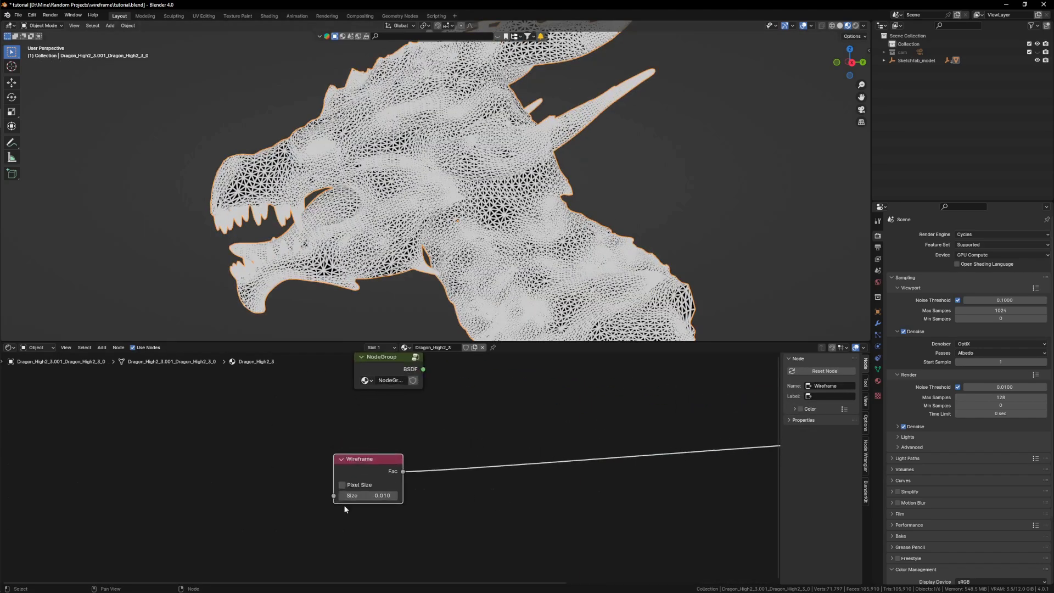
pyautogui.scroll(5, 356, 489)
pyautogui.click(387, 489)
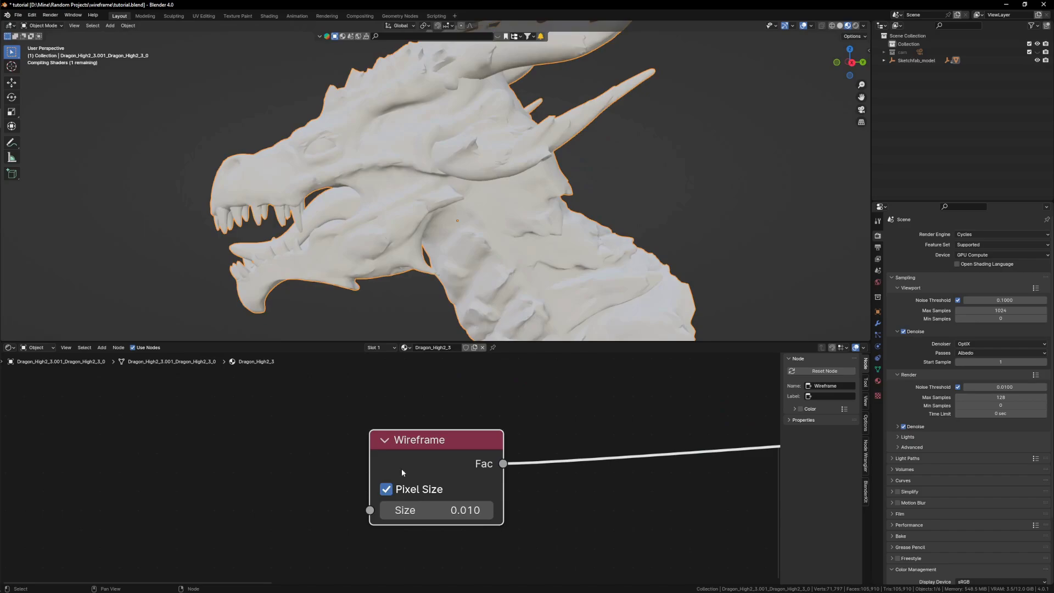
pyautogui.moveTo(424, 514); pyautogui.dragTo(566, 506)
# Step: Compare the original node group with the Wireframe node by previewing each in turn on the dragon
pyautogui.scroll(-5, 418, 549)
pyautogui.scroll(1, 491, 499)
pyautogui.moveTo(436, 436); pyautogui.dragTo(412, 463)
pyautogui.scroll(-2, 398, 476)
pyautogui.moveTo(520, 544); pyautogui.dragTo(455, 516, button='middle')
pyautogui.scroll(1, 372, 465)
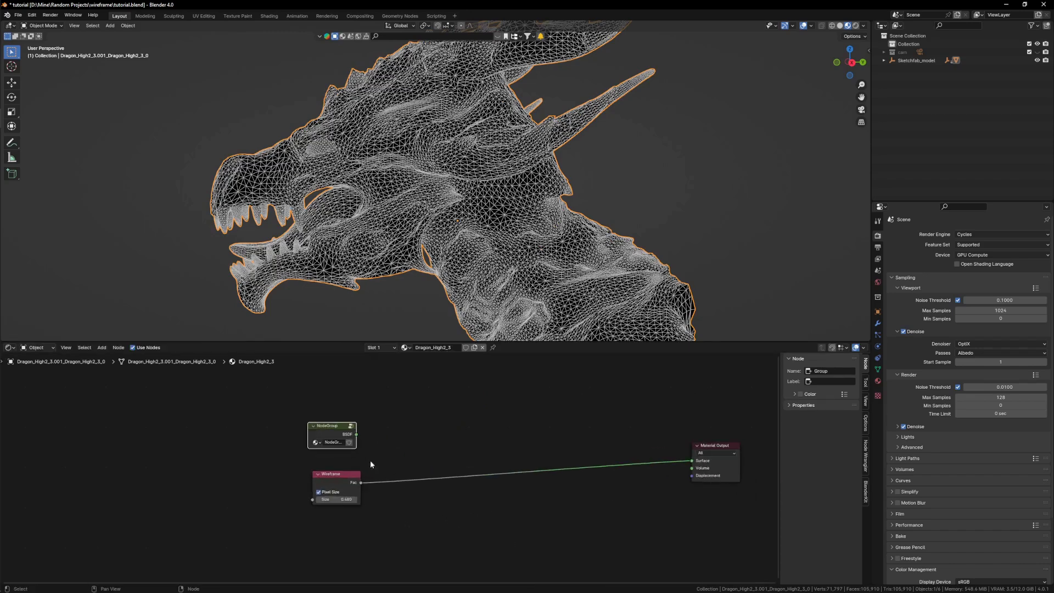
pyautogui.keyDown('ctrl'); pyautogui.keyDown('shift'); pyautogui.click(337, 429); pyautogui.keyUp('shift'); pyautogui.keyUp('ctrl')
pyautogui.keyDown('ctrl'); pyautogui.keyDown('shift'); pyautogui.click(341, 477); pyautogui.keyUp('shift'); pyautogui.keyUp('ctrl')
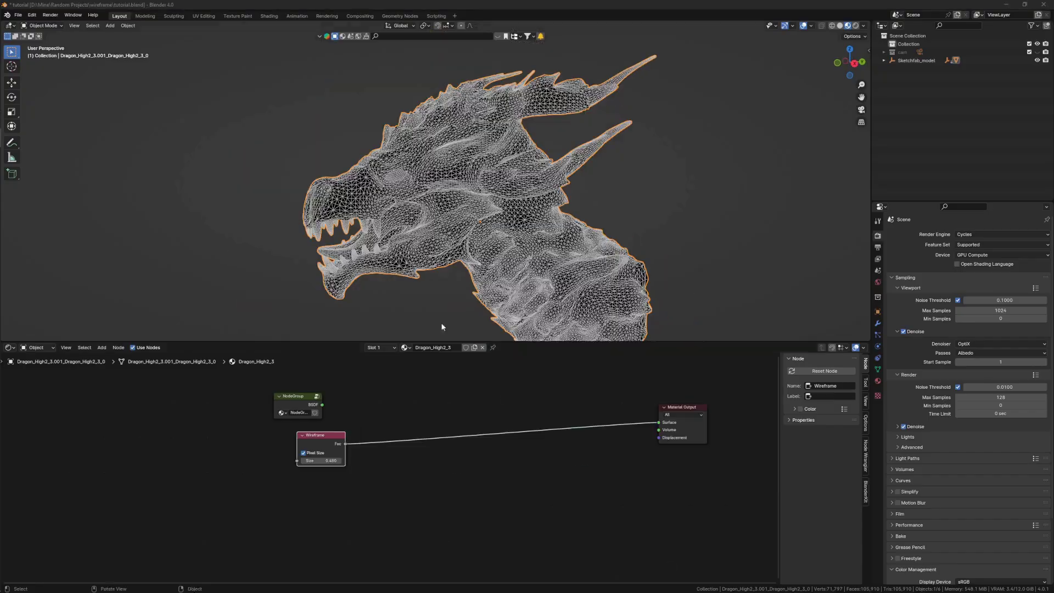
# Step: Move the Wireframe node further below the node group and examine the dragon's wireframe up close
pyautogui.scroll(2, 432, 180)
pyautogui.keyDown('shift'); pyautogui.moveTo(424, 202); pyautogui.dragTo(457, 166, button='middle'); pyautogui.keyUp('shift')
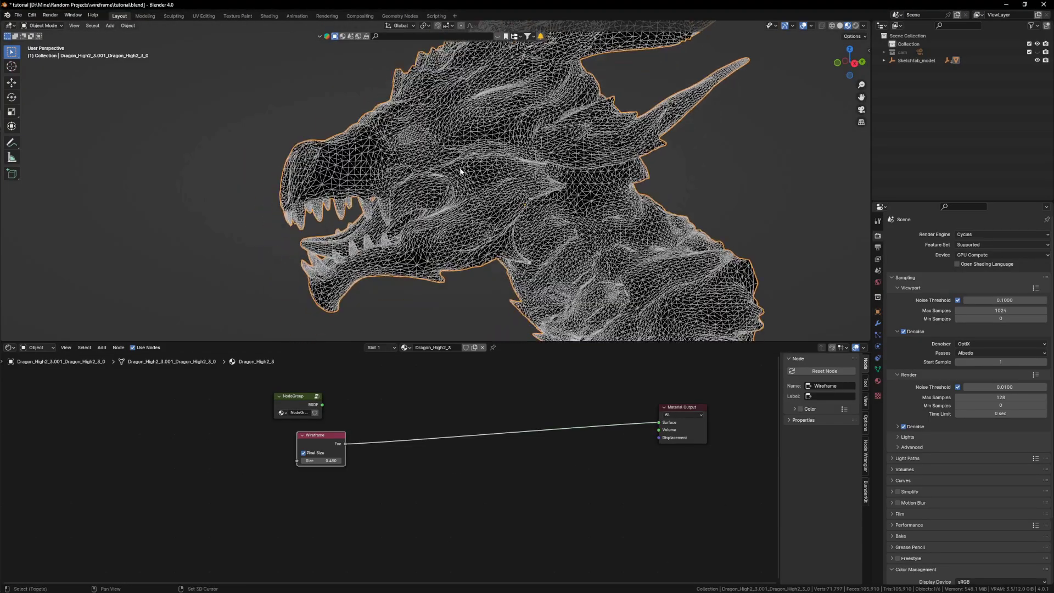
pyautogui.moveTo(333, 436); pyautogui.dragTo(305, 462)
pyautogui.scroll(8, 440, 203)
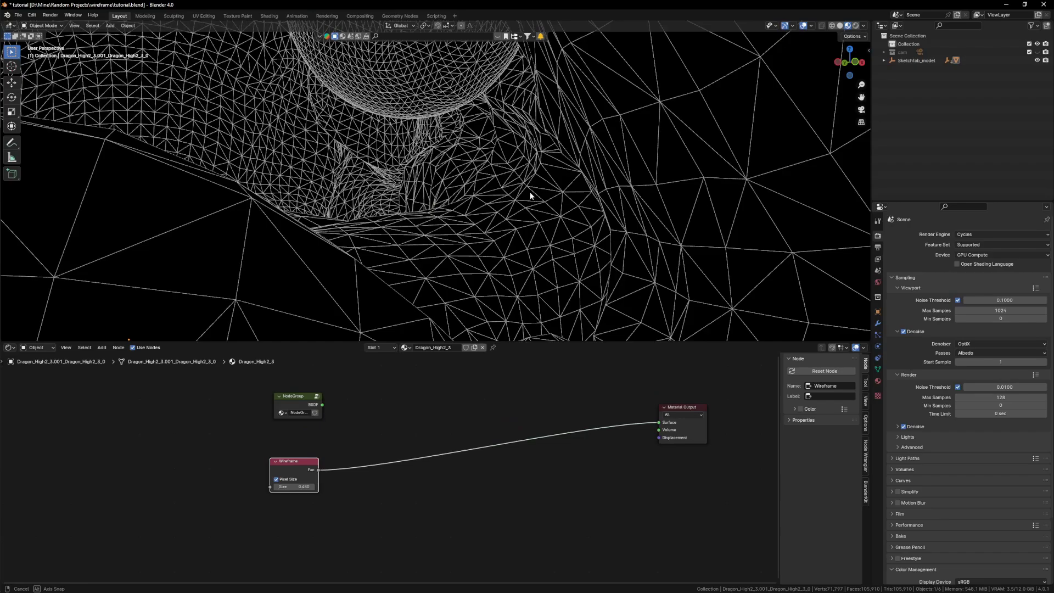
pyautogui.scroll(-8, 530, 192)
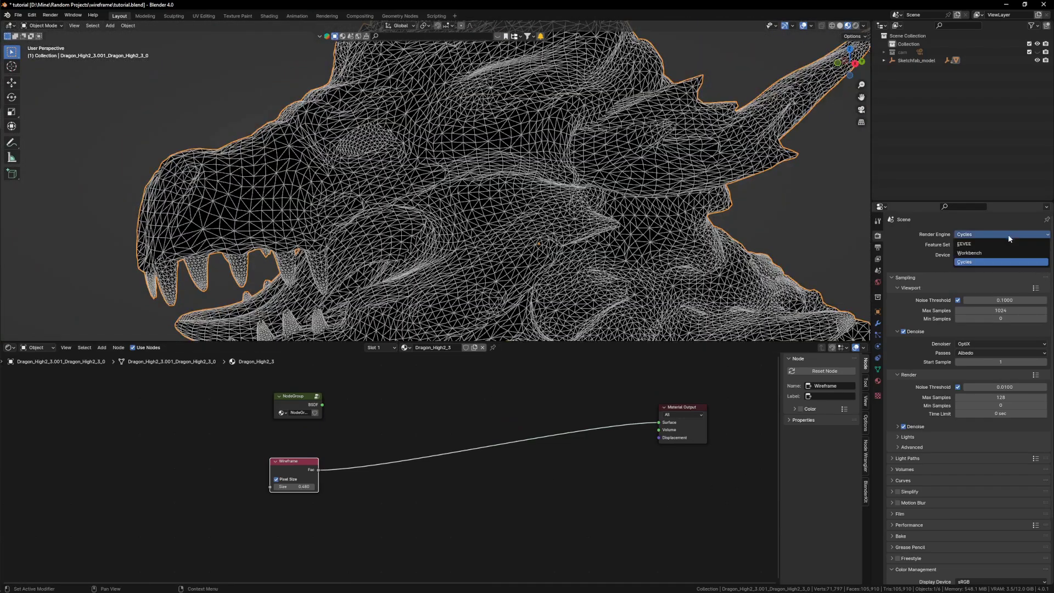
# Step: Change the render engine to EEVEE
pyautogui.click(1003, 244)
pyautogui.scroll(-2, 492, 179)
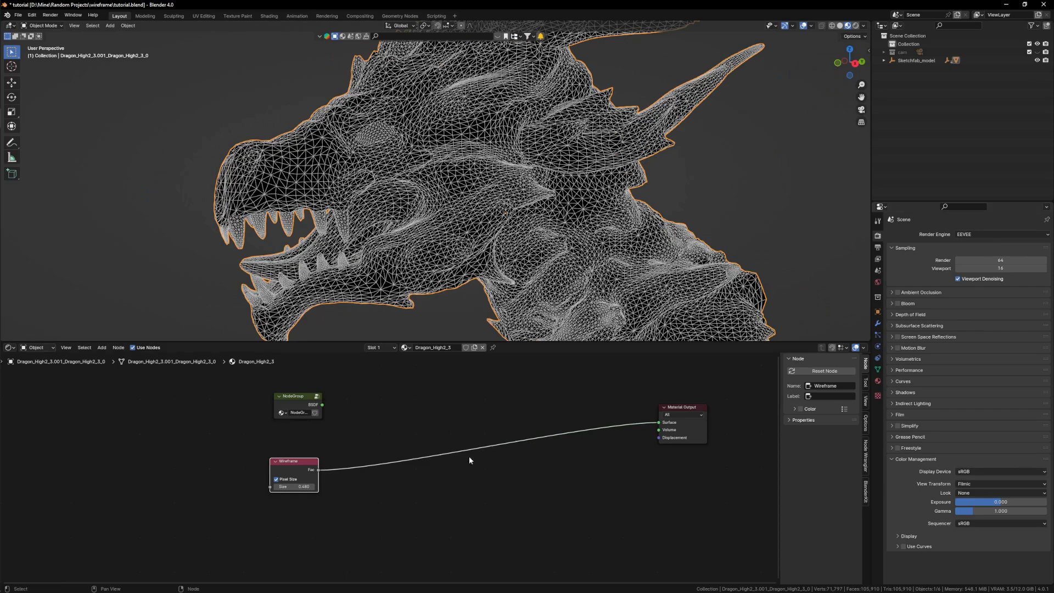
pyautogui.moveTo(676, 460); pyautogui.dragTo(652, 445, button='middle')
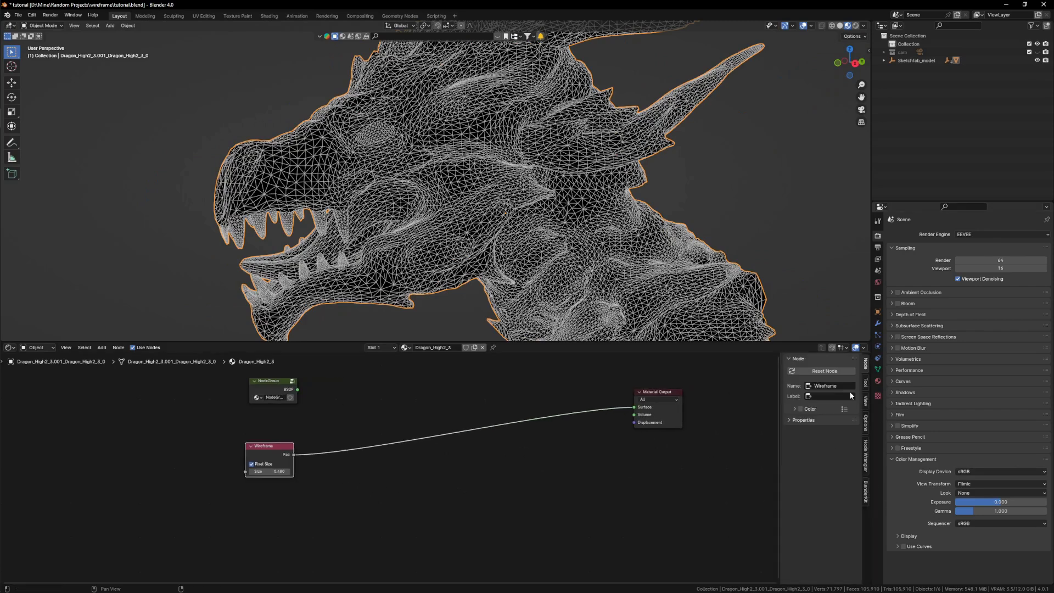
# Step: Set both the blend mode and the shadow mode of the dragon material to Alpha Clip
pyautogui.click(866, 433)
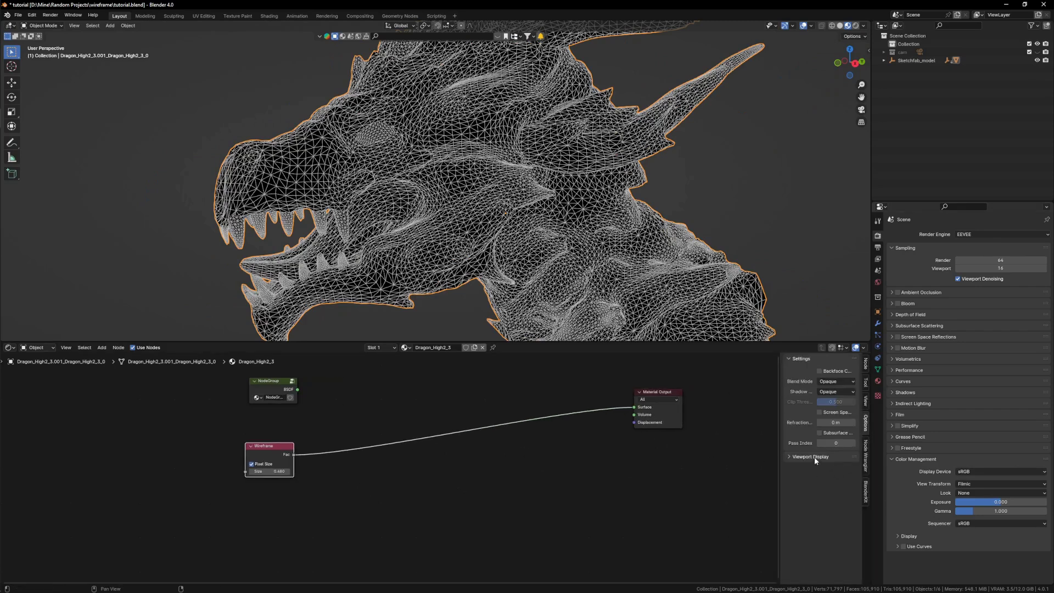
pyautogui.click(830, 386)
pyautogui.click(832, 398)
pyautogui.click(835, 392)
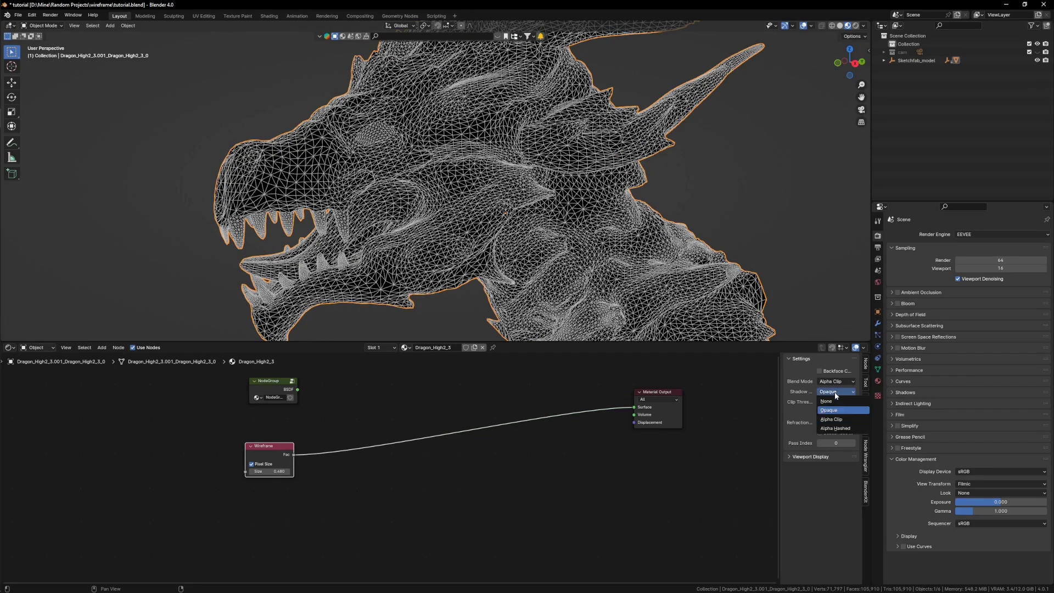
pyautogui.click(831, 419)
# Step: Insert a Mix Shader before the Material Output and detach the Wireframe node from its shader input
pyautogui.moveTo(499, 416); pyautogui.dragTo(537, 412, button='middle')
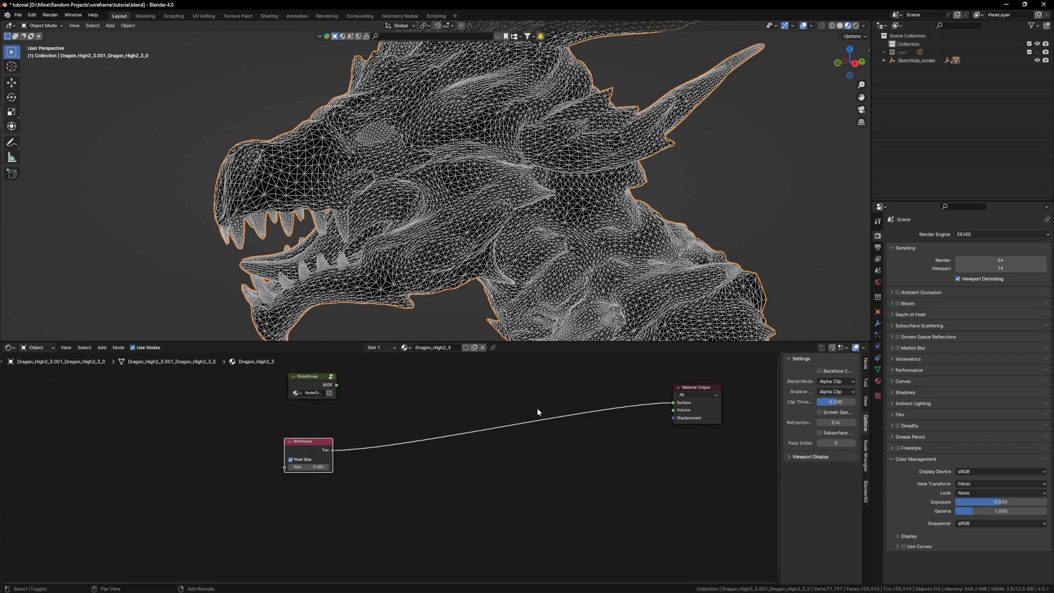
pyautogui.click(522, 409)
pyautogui.write('mi')
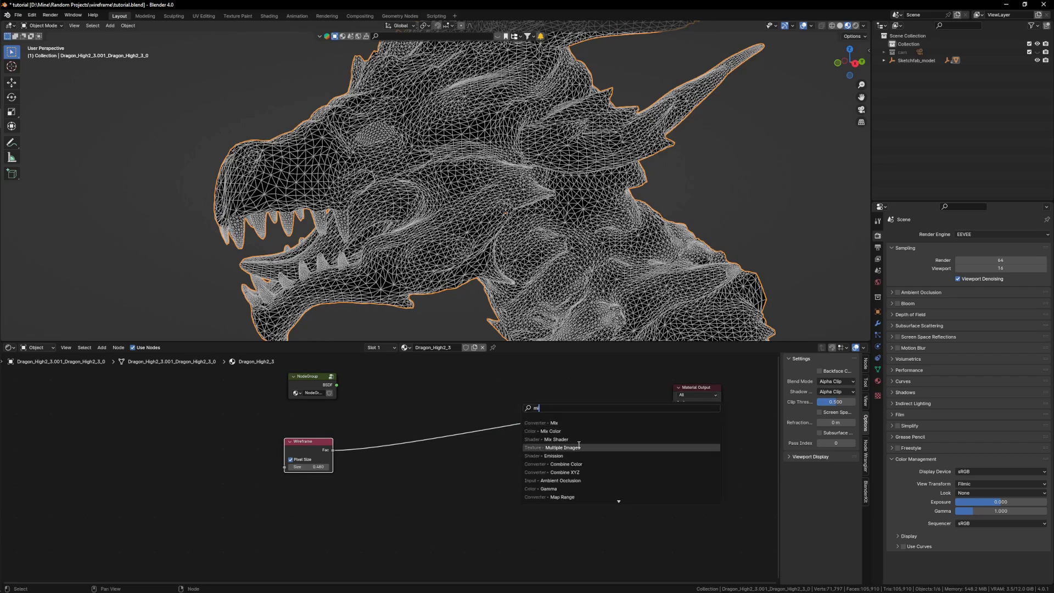
pyautogui.click(556, 439)
pyautogui.click(496, 418)
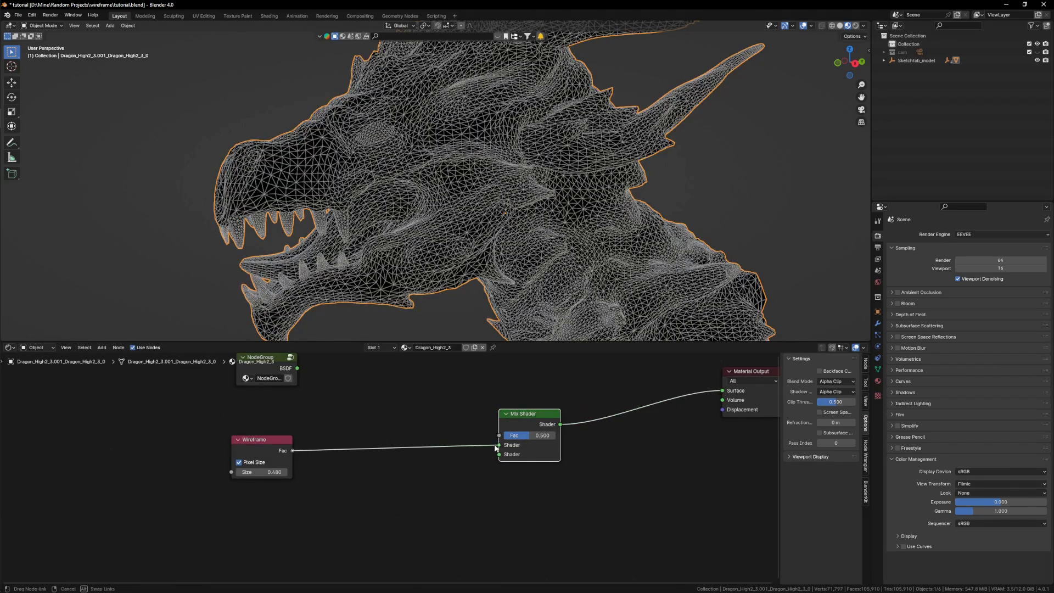
pyautogui.scroll(2, 466, 409)
# Step: Add an Emission shader below the Wireframe node and connect it to the Mix Shader's first shader input
pyautogui.hotkey('shift', 'a')
pyautogui.click(465, 406)
pyautogui.write('em')
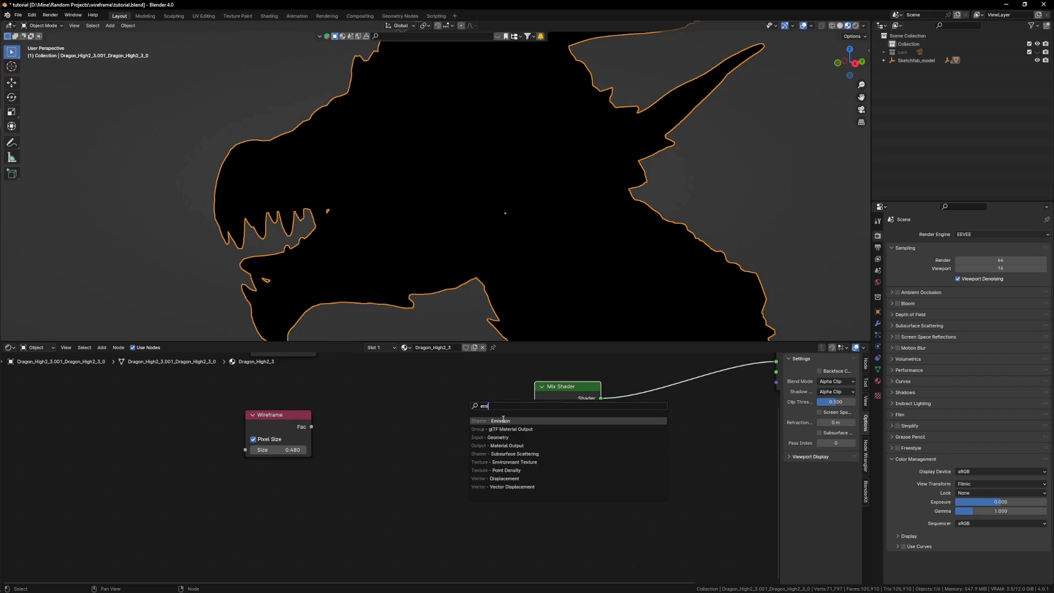
pyautogui.click(501, 423)
pyautogui.click(414, 466)
pyautogui.moveTo(533, 427); pyautogui.dragTo(535, 421)
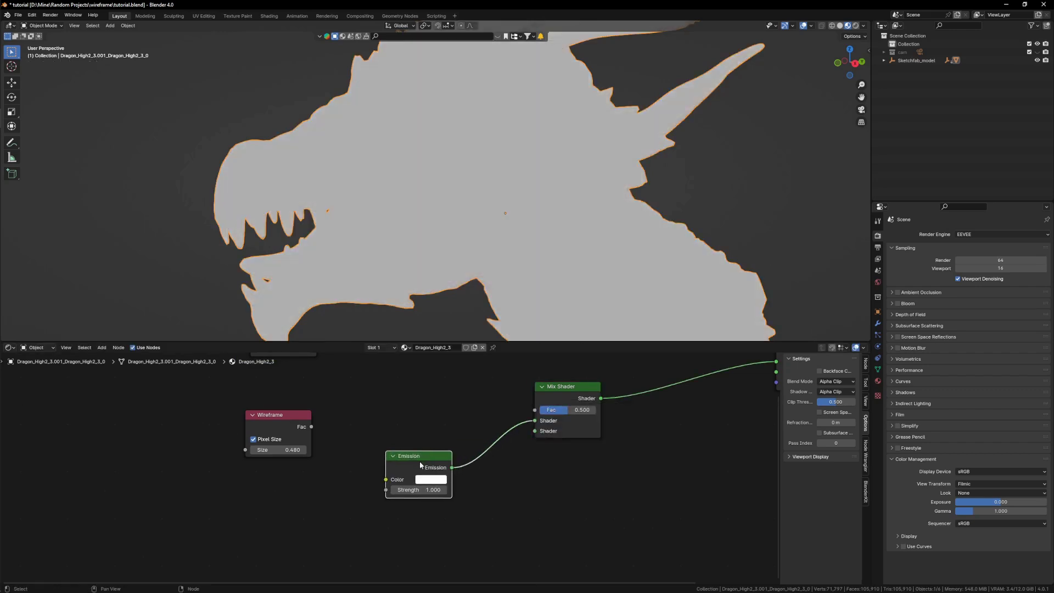
pyautogui.moveTo(417, 456); pyautogui.dragTo(383, 454)
# Step: Add a Transparent BSDF below the Emission shader and connect it to the Mix Shader's second shader input
pyautogui.hotkey('shift', 'a')
pyautogui.write('tra')
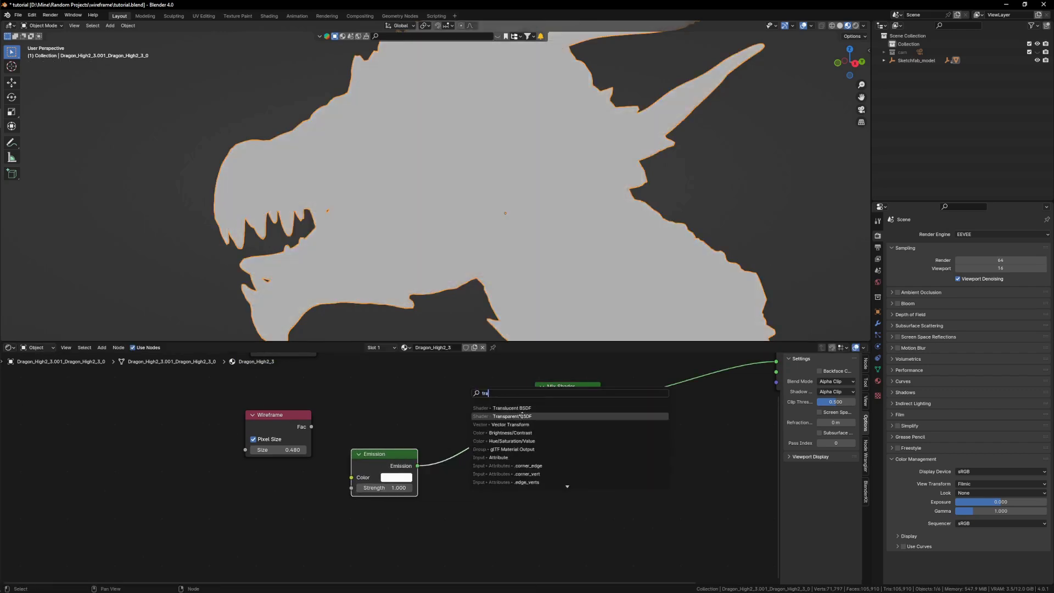
pyautogui.click(517, 416)
pyautogui.click(508, 523)
pyautogui.moveTo(542, 427); pyautogui.dragTo(535, 430)
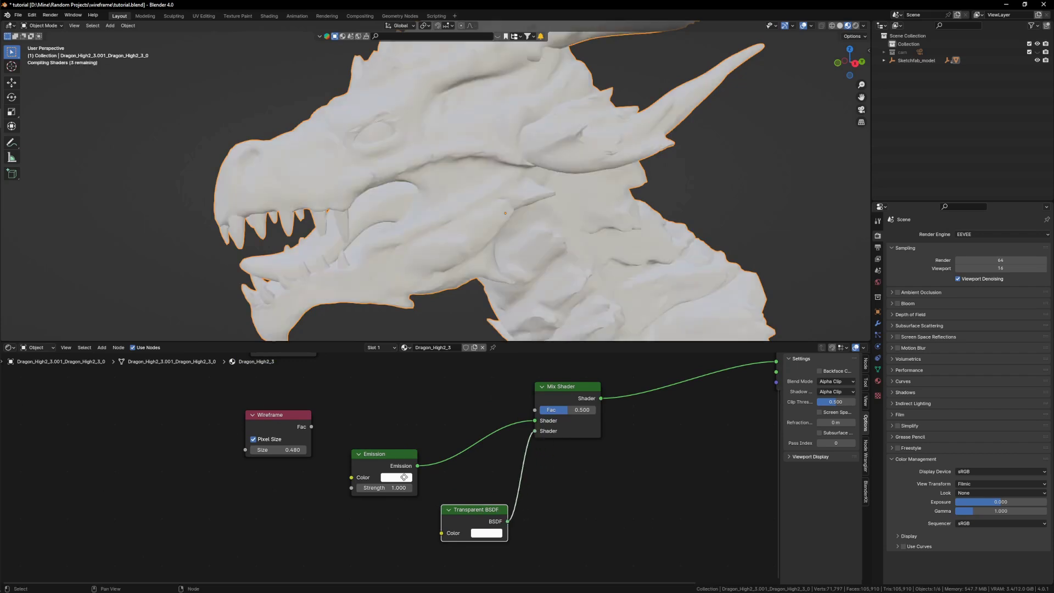
# Step: Change the Emission shader's color to a light blue
pyautogui.scroll(2, 468, 447)
pyautogui.click(468, 444)
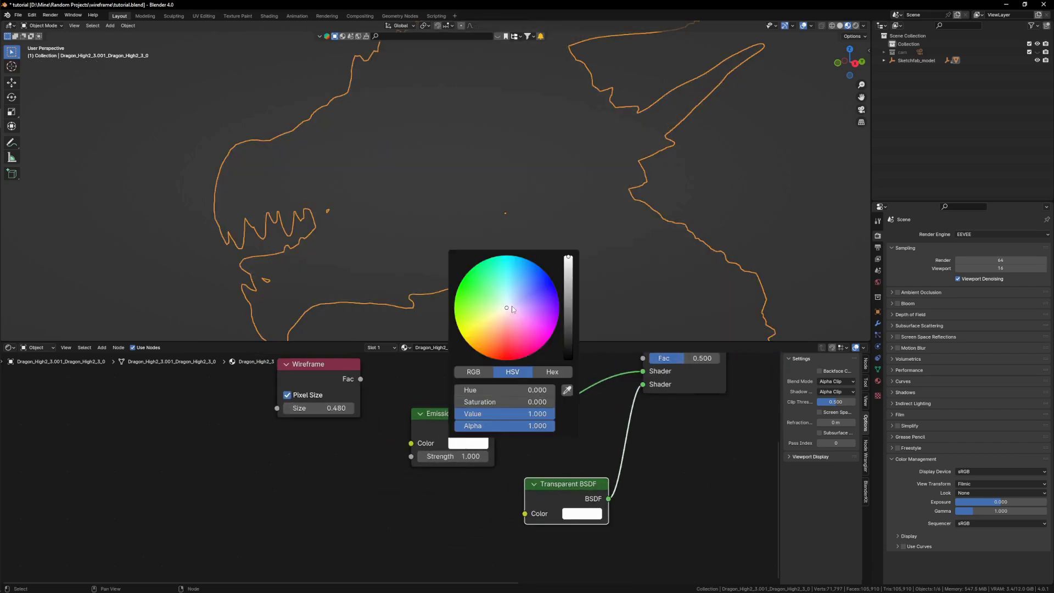
pyautogui.scroll(-2, 471, 467)
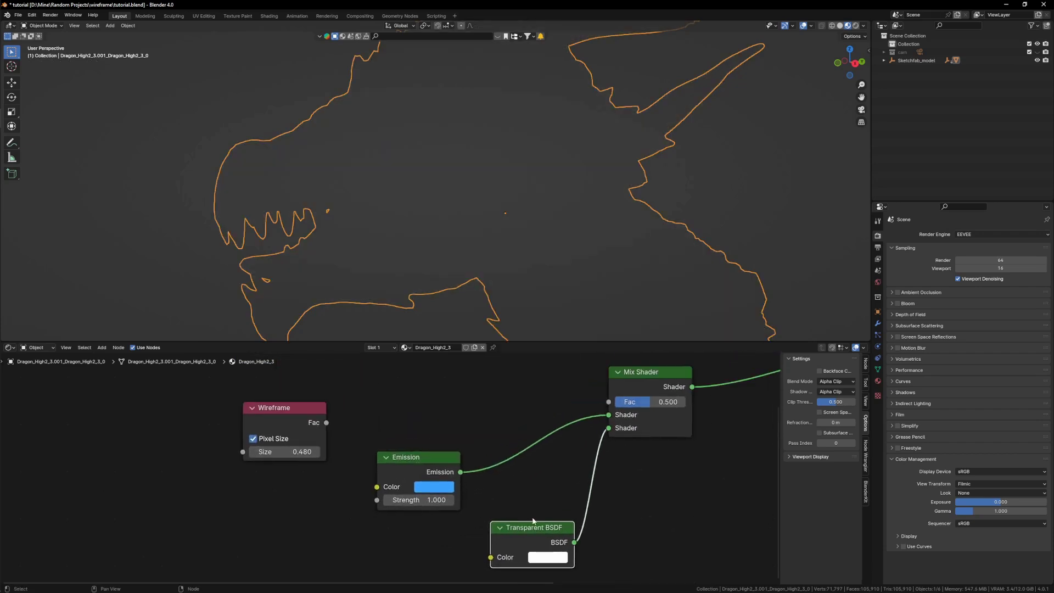
# Step: Connect the Wireframe factor to the Mix Shader's factor, place the Transparent BSDF under Emission, and swap the two shader inputs
pyautogui.moveTo(393, 455); pyautogui.dragTo(583, 456)
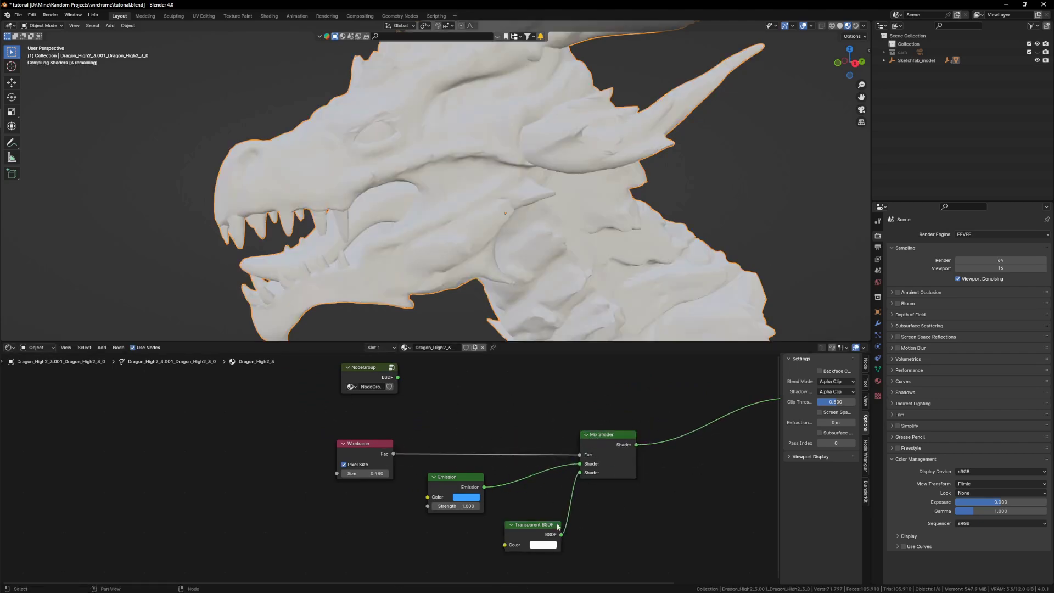
pyautogui.scroll(-5, 546, 521)
pyautogui.moveTo(542, 523); pyautogui.dragTo(496, 535)
pyautogui.scroll(5, 557, 497)
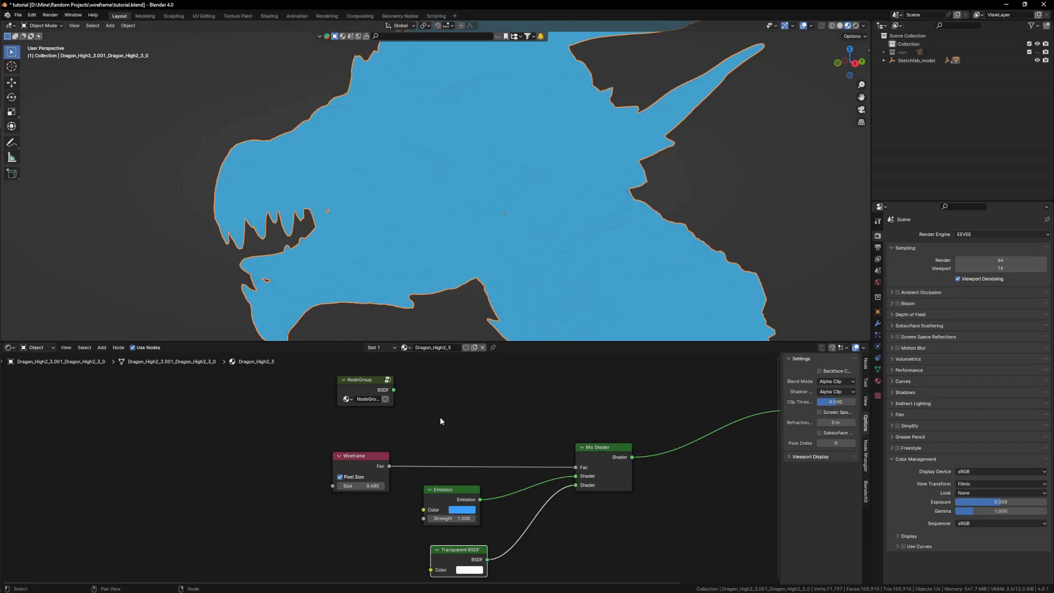
pyautogui.moveTo(576, 486)
pyautogui.mouseDown()
pyautogui.moveTo(576, 476)
pyautogui.moveTo(578, 487)
pyautogui.mouseUp()
# Step: Inspect the dragon's transparent wireframe and raise the Emission strength to 2.550
pyautogui.scroll(-1, 487, 199)
pyautogui.scroll(2, 476, 189)
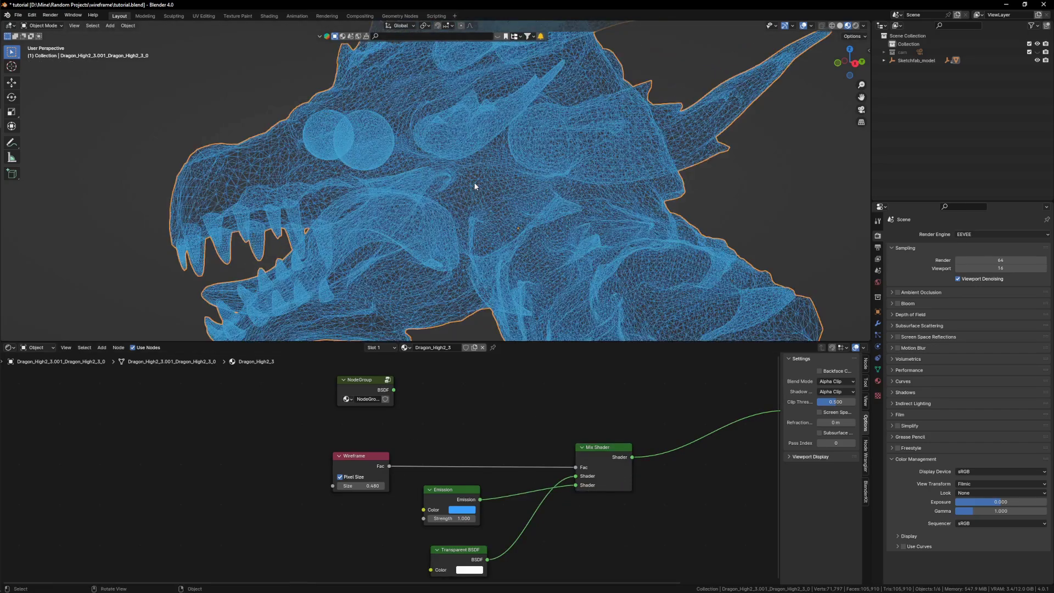
pyautogui.moveTo(475, 186); pyautogui.dragTo(496, 199, button='middle')
pyautogui.scroll(-7, 480, 193)
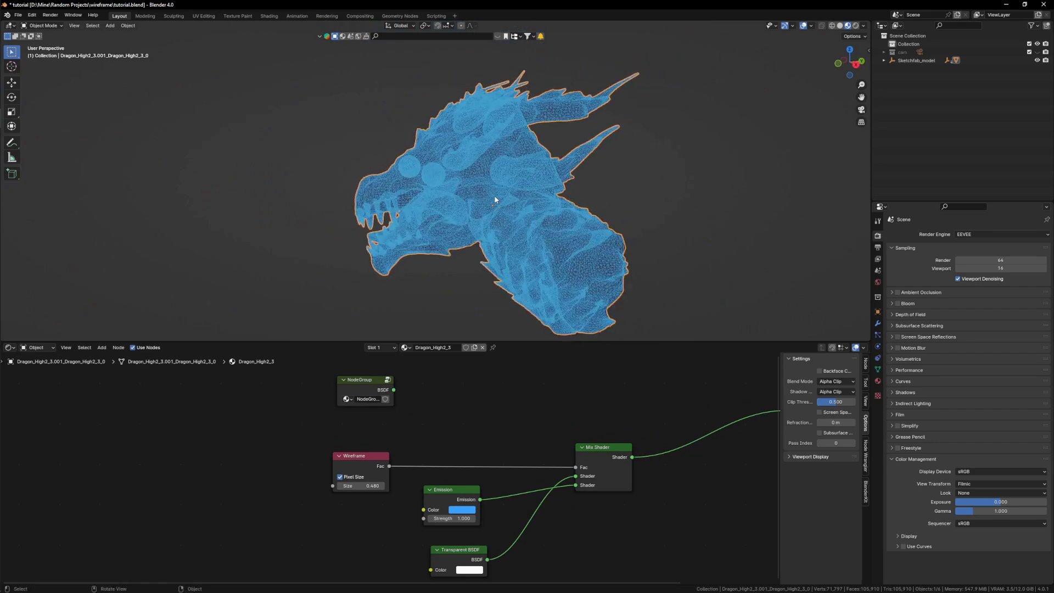
pyautogui.scroll(1, 356, 512)
pyautogui.scroll(2, 353, 515)
pyautogui.keyDown('shift'); pyautogui.moveTo(480, 516); pyautogui.dragTo(477, 457, button='middle'); pyautogui.keyUp('shift')
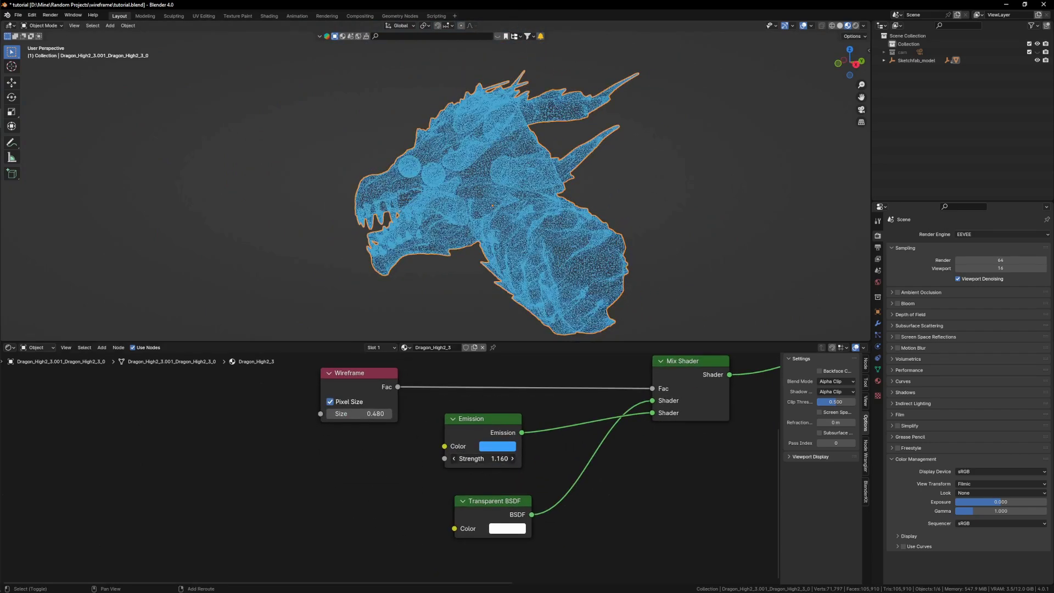
pyautogui.moveTo(483, 458); pyautogui.dragTo(521, 458)
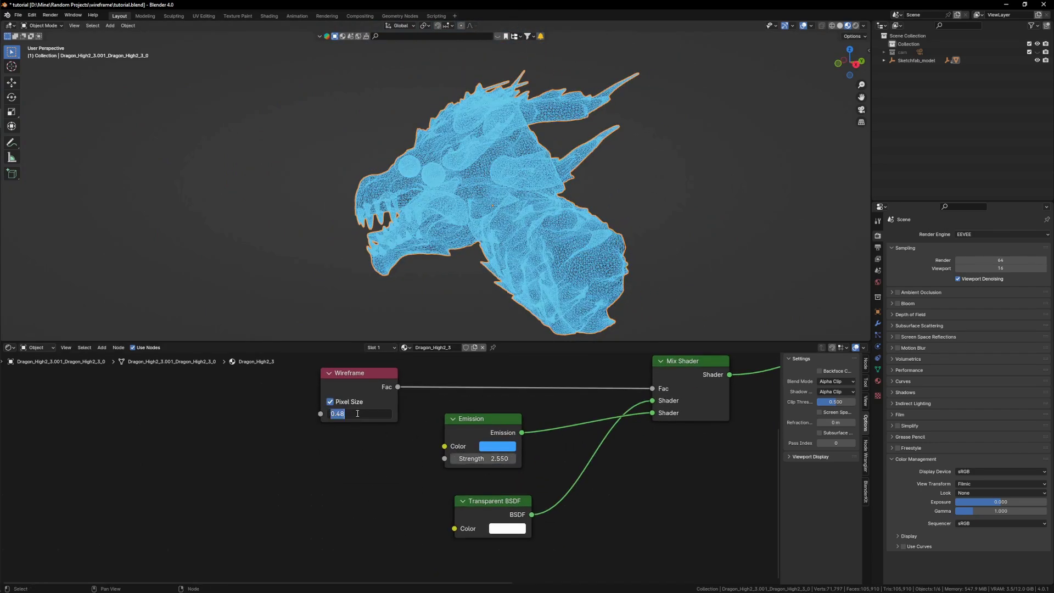
# Step: Try a Wireframe size of 1.000 and inspect the line thickness on the dragon
pyautogui.press('Return')
pyautogui.click(629, 228)
pyautogui.scroll(2, 515, 199)
pyautogui.moveTo(516, 197); pyautogui.dragTo(490, 200, button='middle')
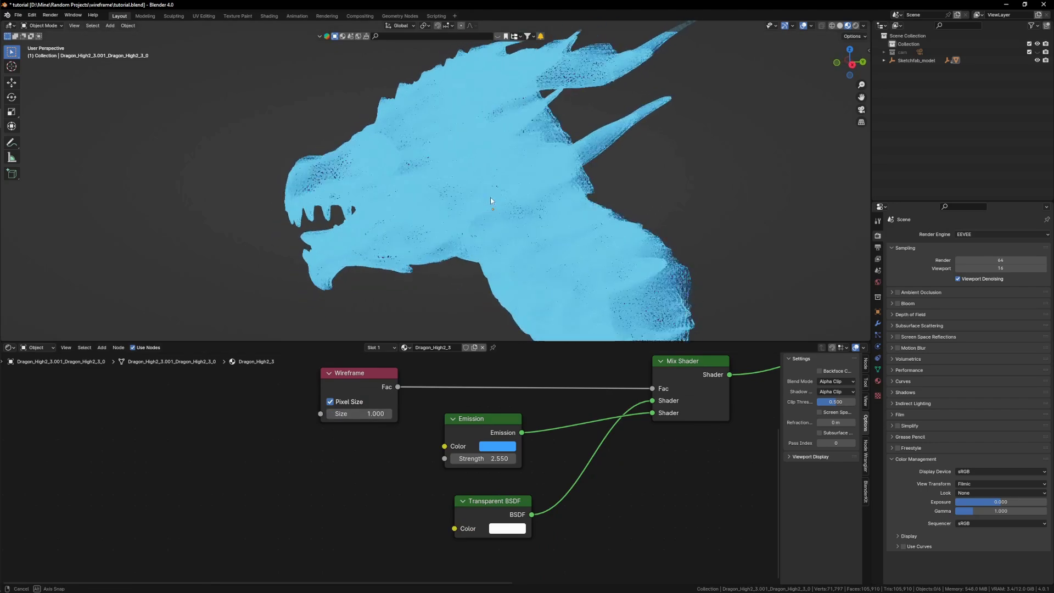
# Step: Set the Wireframe node's size to 0.5
pyautogui.click(354, 415)
pyautogui.write('.5')
pyautogui.press('Return')
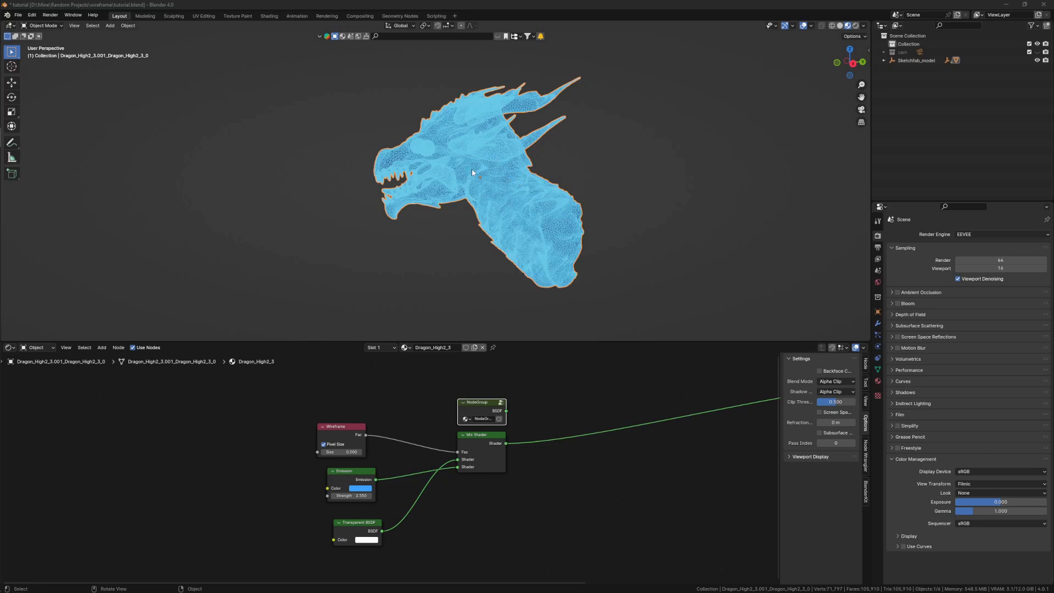
# Step: Arrange the NodeGroup above the wireframe Mix Shader with a gap between the two nodes
pyautogui.moveTo(484, 410); pyautogui.dragTo(485, 397)
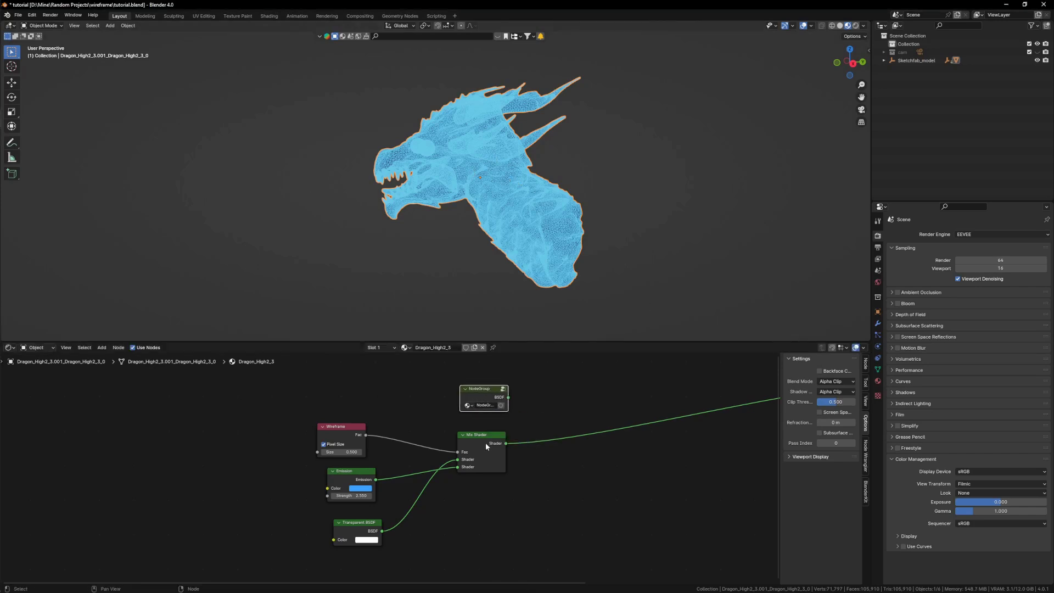
pyautogui.moveTo(486, 443); pyautogui.dragTo(483, 444)
pyautogui.moveTo(525, 539); pyautogui.dragTo(509, 505)
pyautogui.scroll(-5, 505, 493)
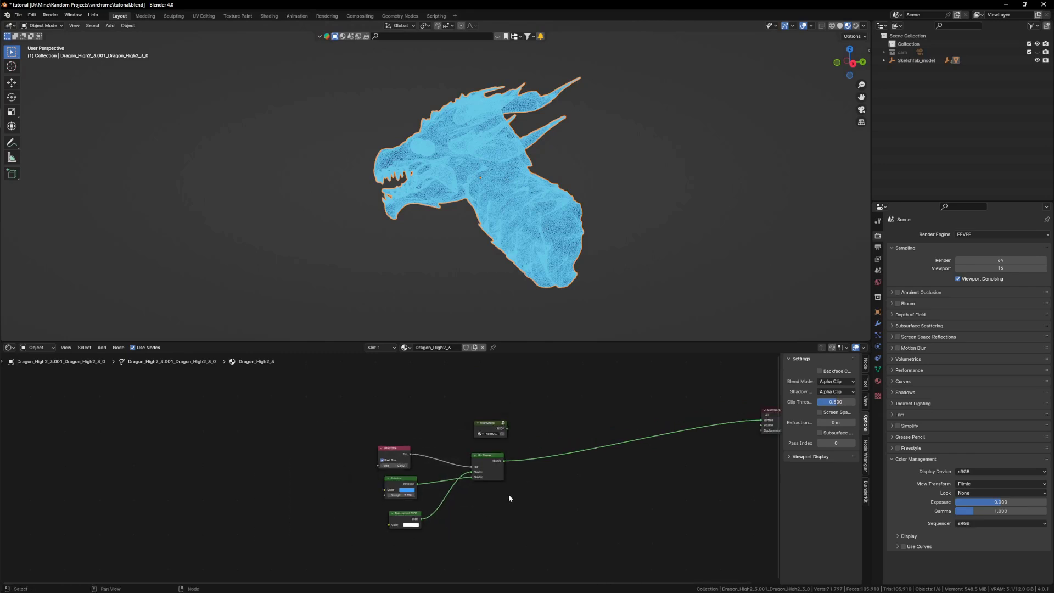
# Step: Add a spherical empty, resize it, place it in front of the dragon's snout, and reselect the dragon
pyautogui.hotkey('shift', 'a')
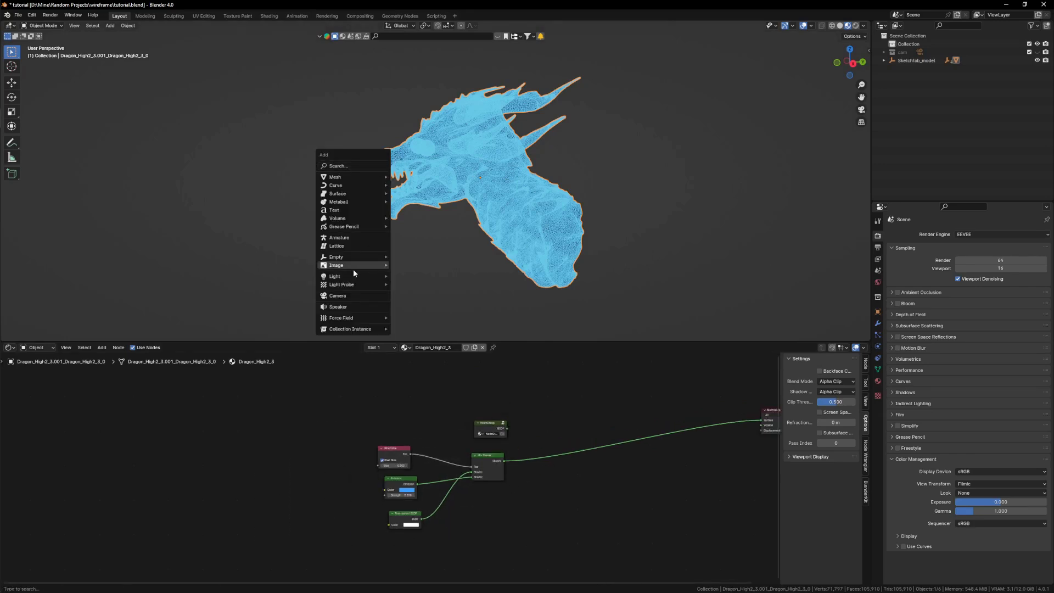
pyautogui.hotkey('shift', 'a')
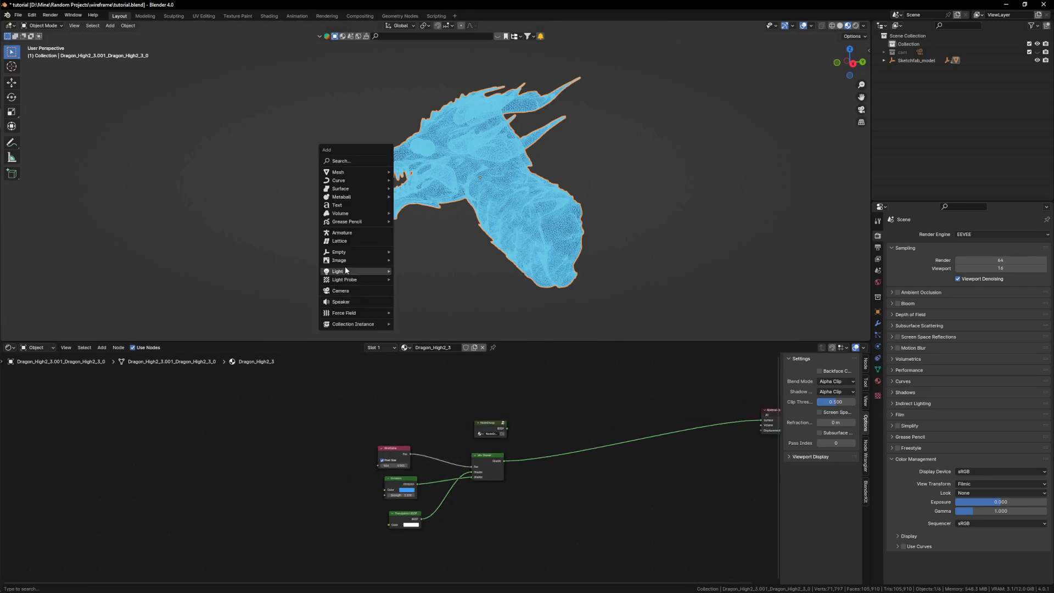
pyautogui.click(436, 297)
pyautogui.press('g')
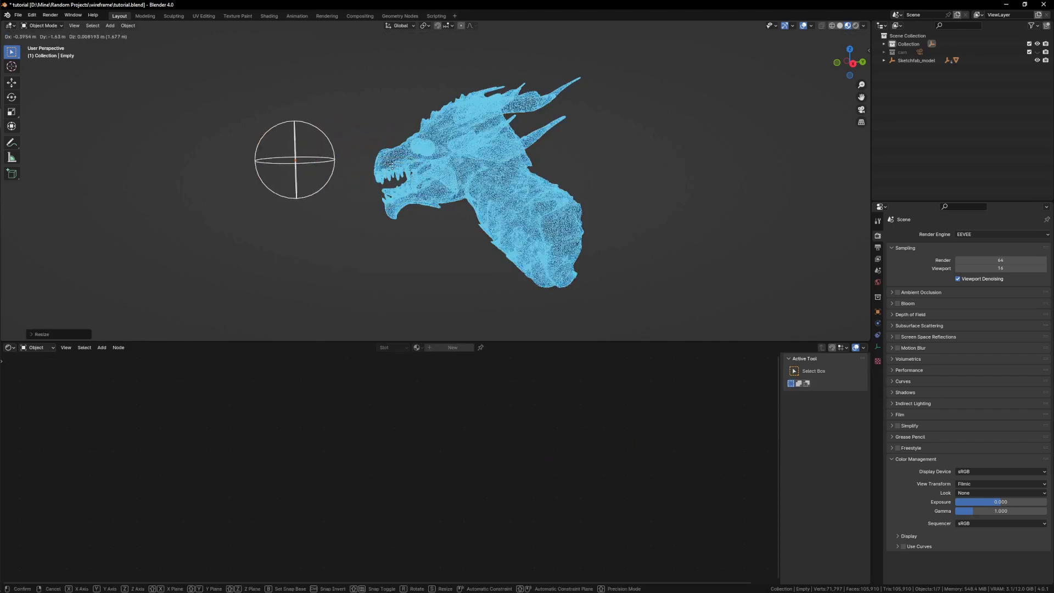
pyautogui.click(447, 163)
pyautogui.click(461, 154)
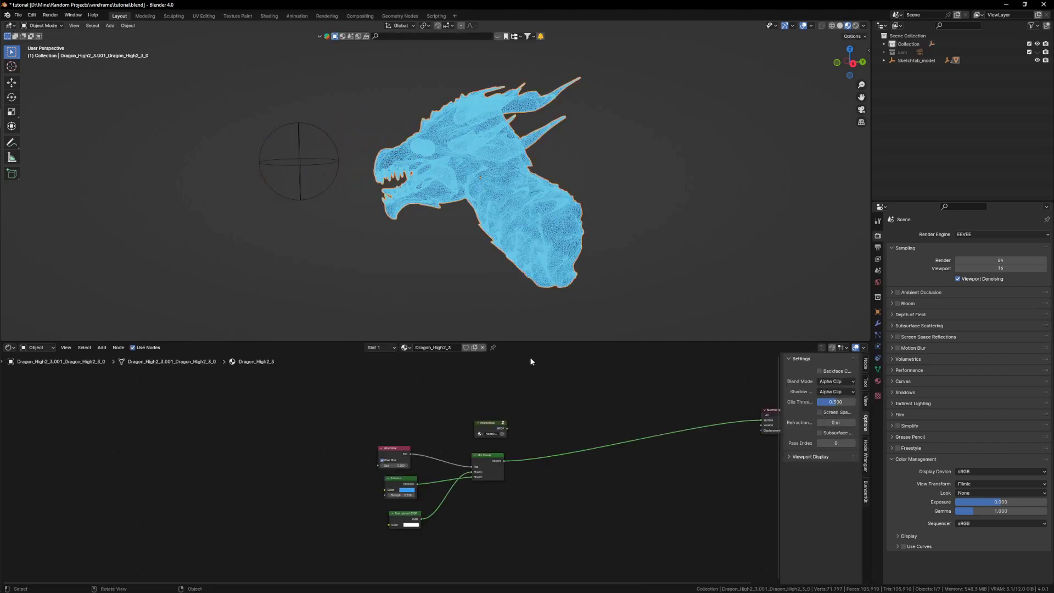
# Step: Add a Texture Coordinate node below the wireframe nodes and set its object to the spherical empty
pyautogui.scroll(4, 499, 473)
pyautogui.moveTo(498, 472); pyautogui.dragTo(479, 393, button='middle')
pyautogui.hotkey('shift', 'a')
pyautogui.write('tex')
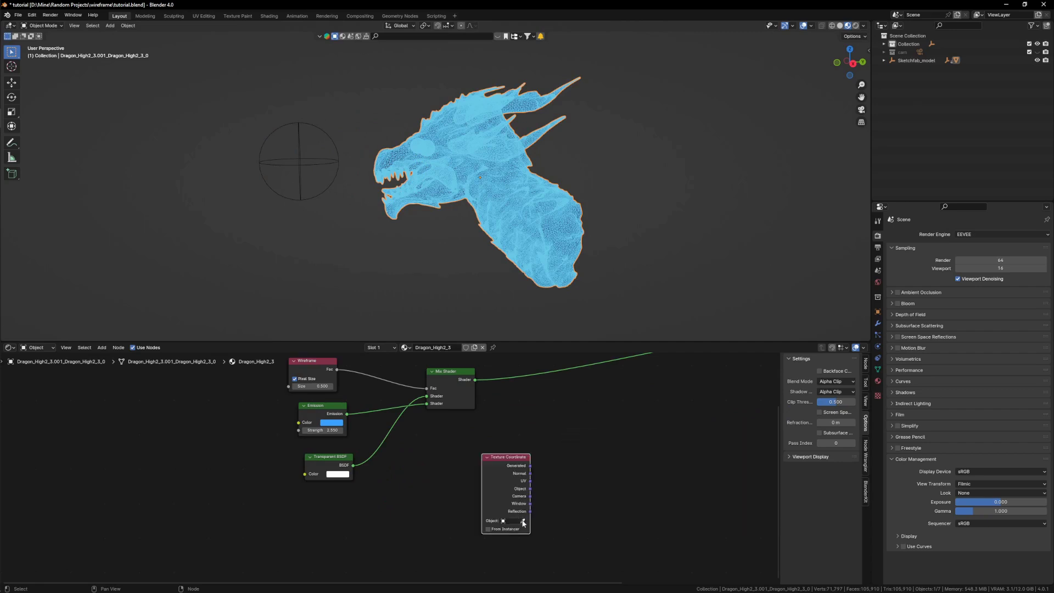
pyautogui.moveTo(555, 521); pyautogui.dragTo(446, 468, button='middle')
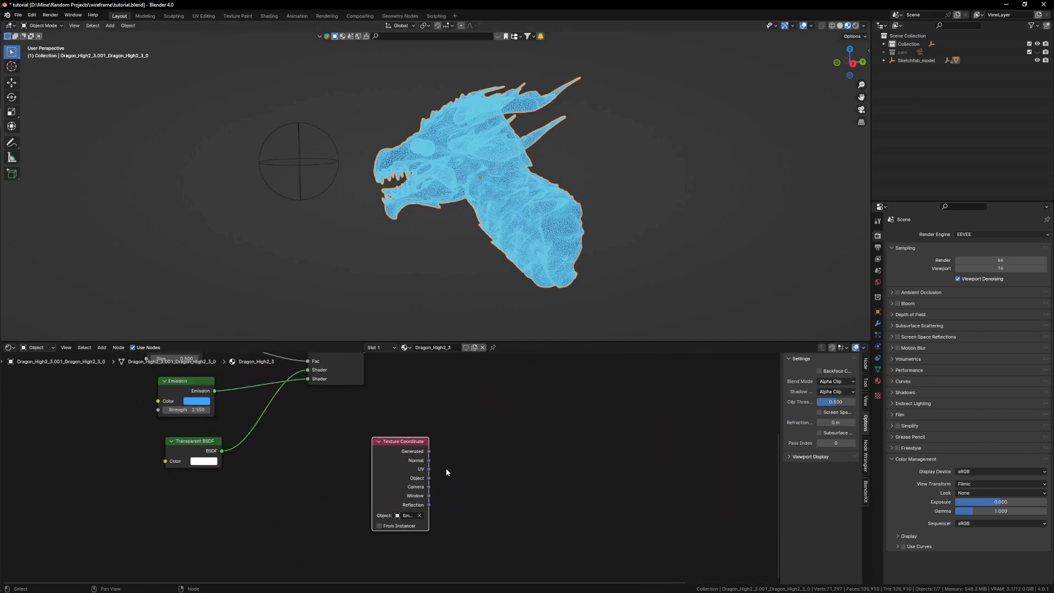
# Step: Connect the Texture Coordinate's Object output to the Material Output's Surface input
pyautogui.scroll(-2, 404, 522)
pyautogui.moveTo(377, 531); pyautogui.dragTo(636, 398)
pyautogui.scroll(1, 489, 485)
pyautogui.scroll(1, 354, 157)
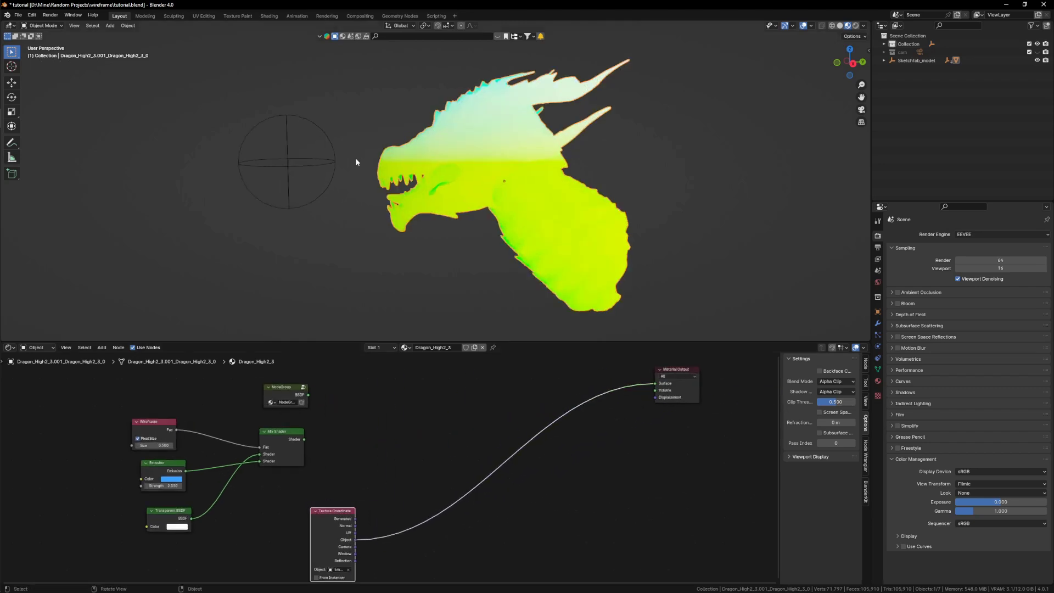
# Step: Move the spherical empty onto the dragon's snout, enlarge it, and reselect the dragon
pyautogui.click(310, 193)
pyautogui.press('g')
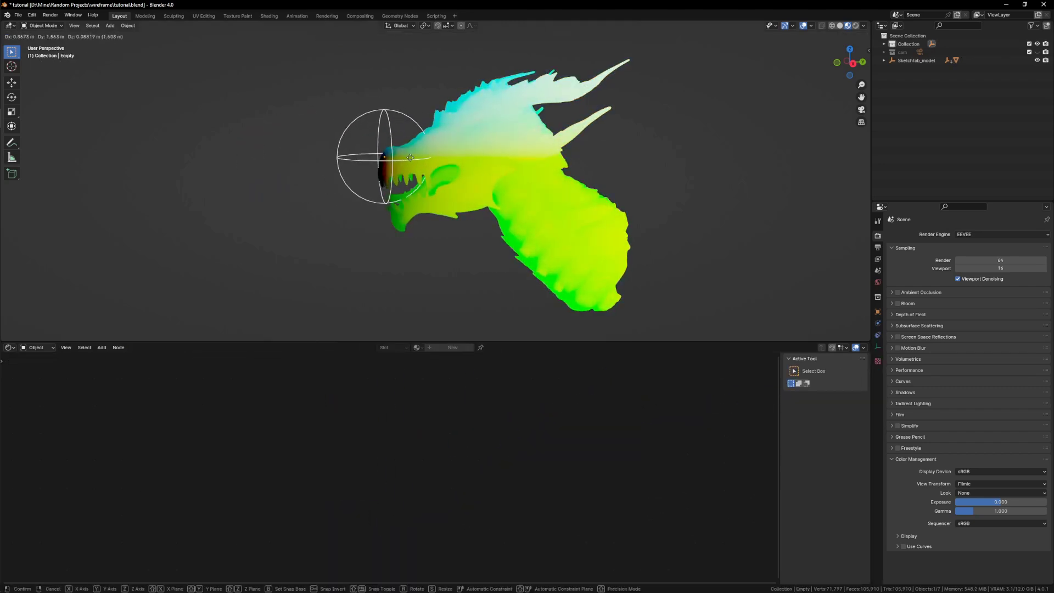
pyautogui.click(406, 187)
pyautogui.press('s')
pyautogui.click(571, 231)
pyautogui.click(571, 234)
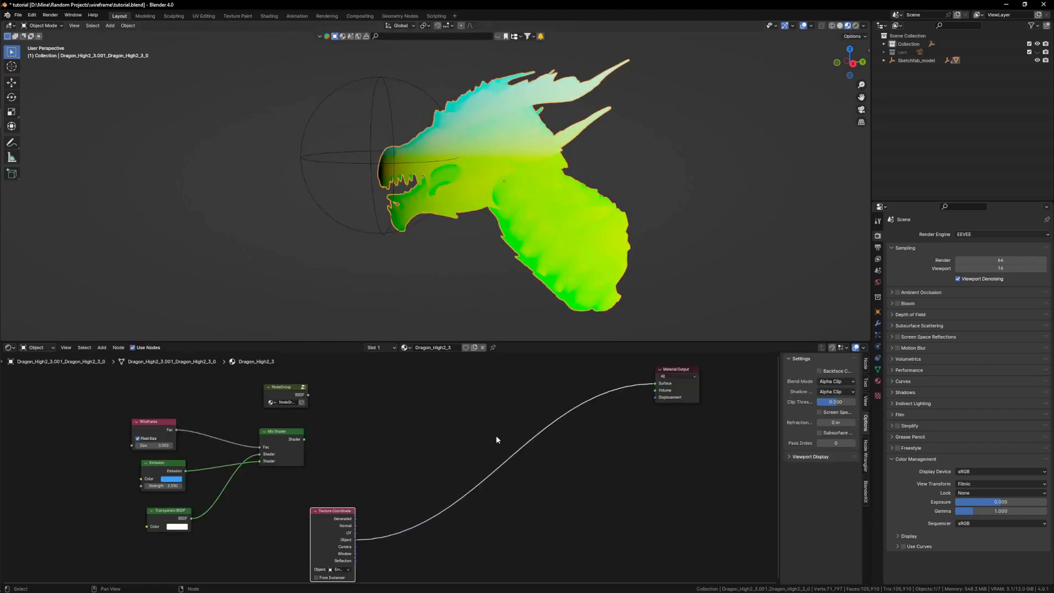
# Step: Insert a Vector Math node between the Texture Coordinate and the Material Output and set its operation to Length
pyautogui.scroll(1, 496, 436)
pyautogui.moveTo(434, 519); pyautogui.dragTo(450, 451, button='middle')
pyautogui.hotkey('shift', 'a')
pyautogui.click(463, 383)
pyautogui.write('vect')
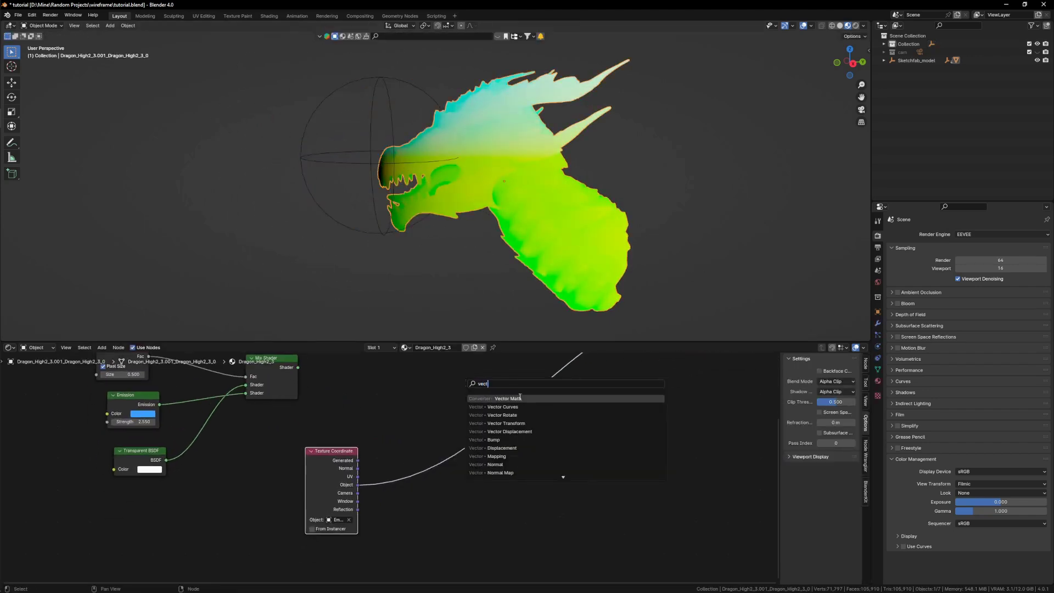
pyautogui.click(520, 399)
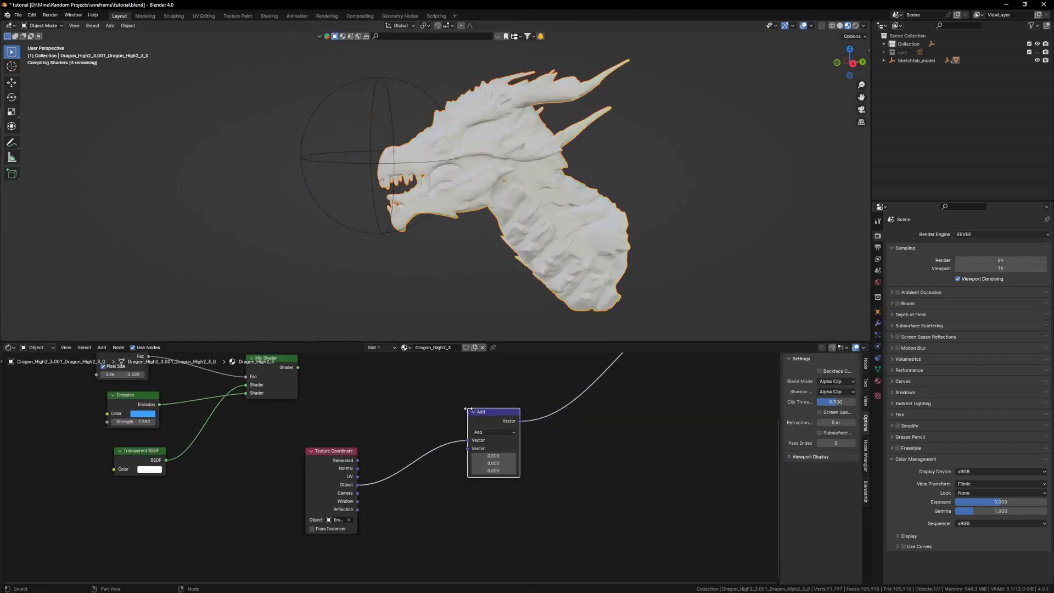
pyautogui.click(494, 432)
pyautogui.click(500, 556)
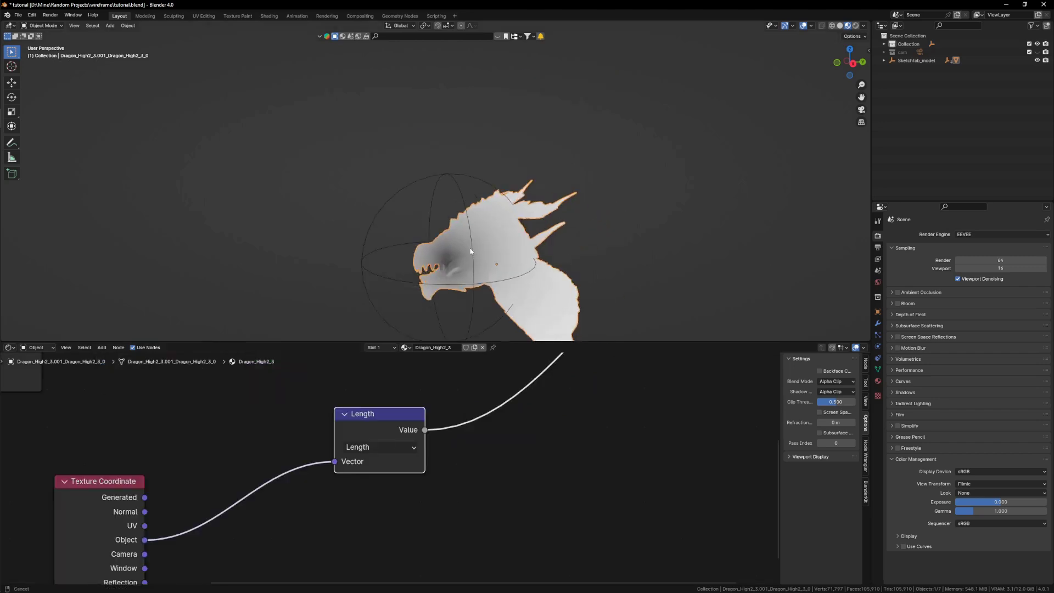
# Step: Resize the spherical empty, reposition it over the tip of the dragon's snout, and reselect the dragon
pyautogui.click(439, 174)
pyautogui.press('s')
pyautogui.click(531, 268)
pyautogui.press('g')
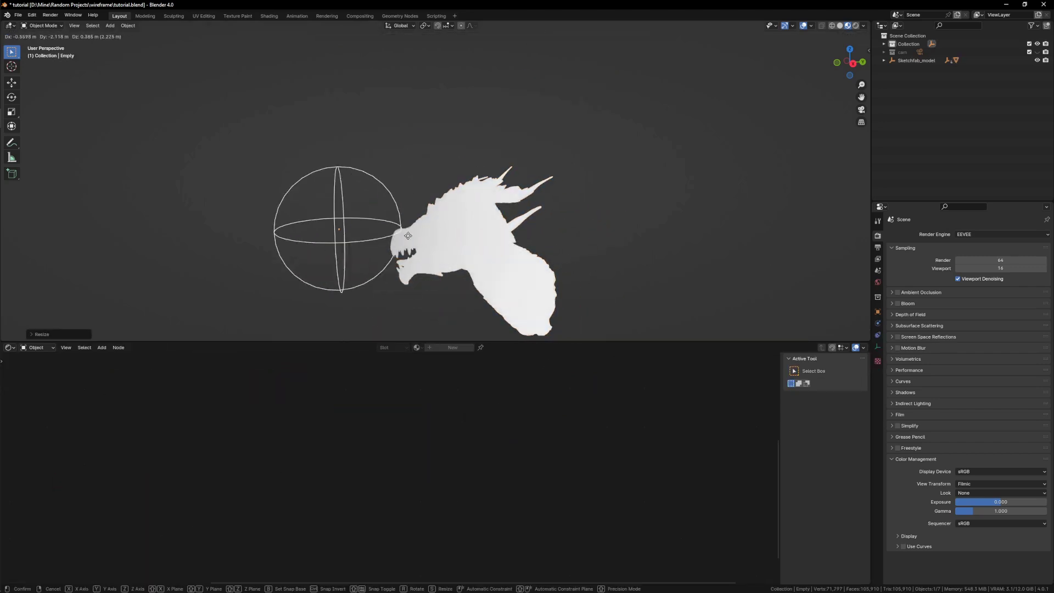
pyautogui.click(497, 268)
pyautogui.click(471, 252)
# Step: Duplicate the Length node, insert the copy after it, and set the copy's operation to Add
pyautogui.scroll(-4, 440, 402)
pyautogui.moveTo(408, 414); pyautogui.dragTo(393, 431)
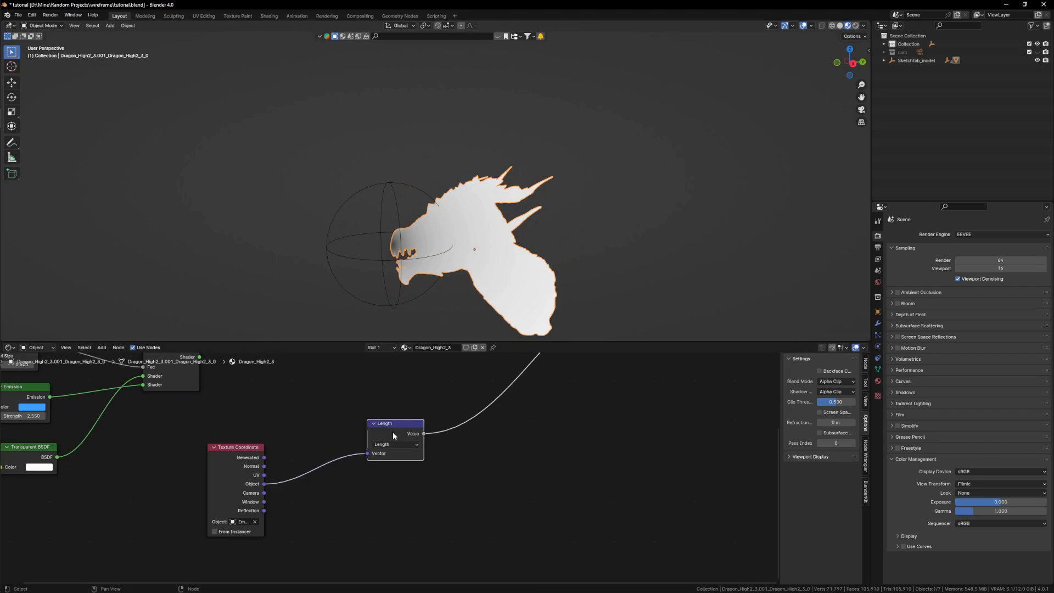
pyautogui.moveTo(393, 431); pyautogui.dragTo(323, 422, button='middle')
pyautogui.scroll(4, 333, 423)
pyautogui.hotkey('shift', 'd')
pyautogui.click(466, 387)
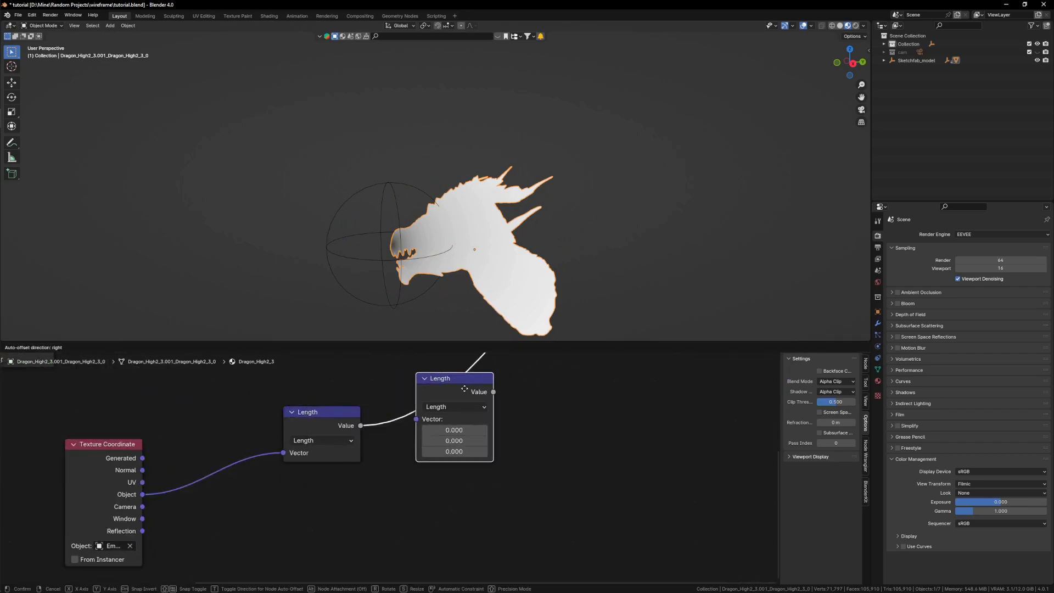
pyautogui.scroll(1, 528, 467)
pyautogui.click(436, 391)
pyautogui.click(423, 164)
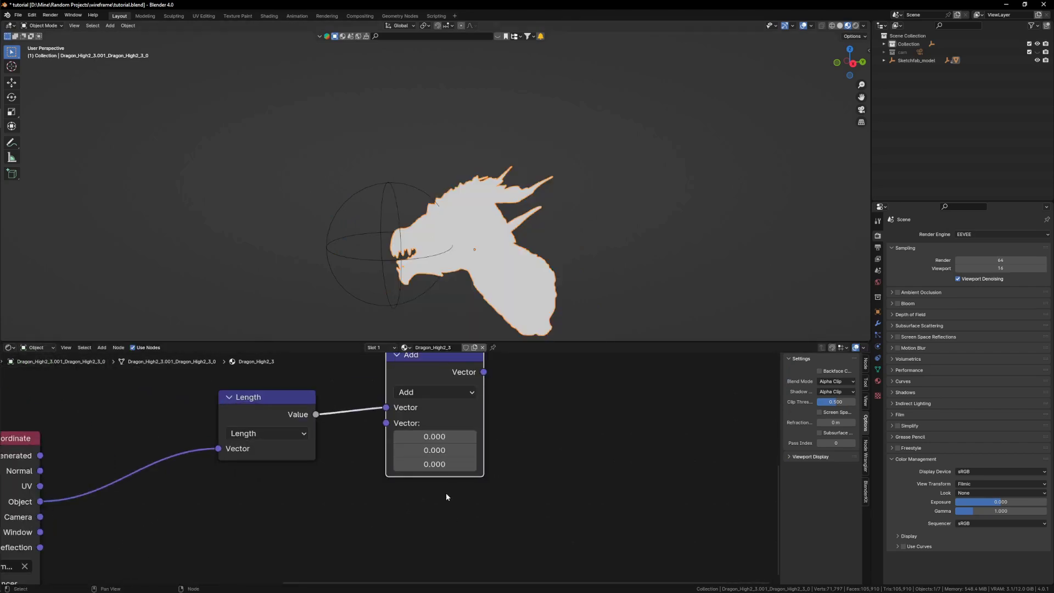
# Step: Set all three of the Add node's vector values to -0.540
pyautogui.scroll(-5, 445, 492)
pyautogui.scroll(5, 446, 477)
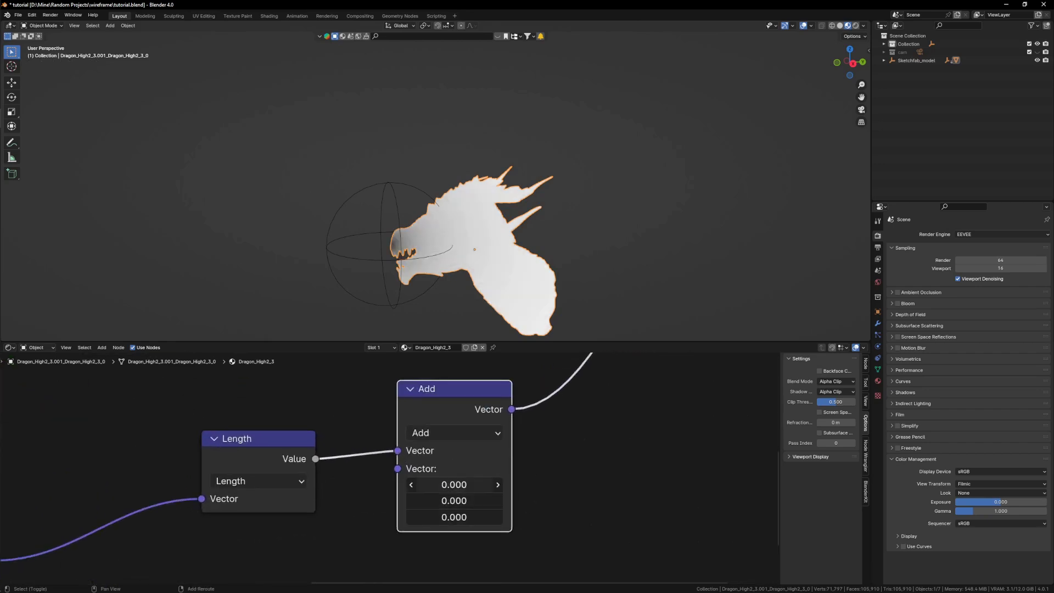
pyautogui.moveTo(454, 485); pyautogui.dragTo(427, 485)
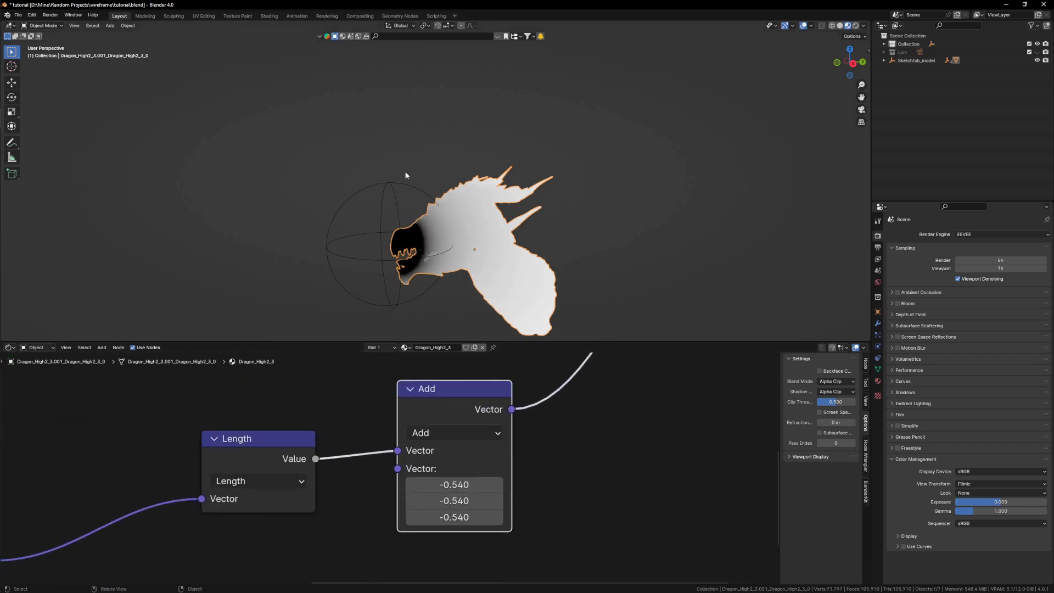
# Step: Shift the spherical empty further over the dragon's head, enlarge it slightly, and reselect the dragon
pyautogui.click(406, 187)
pyautogui.press('s')
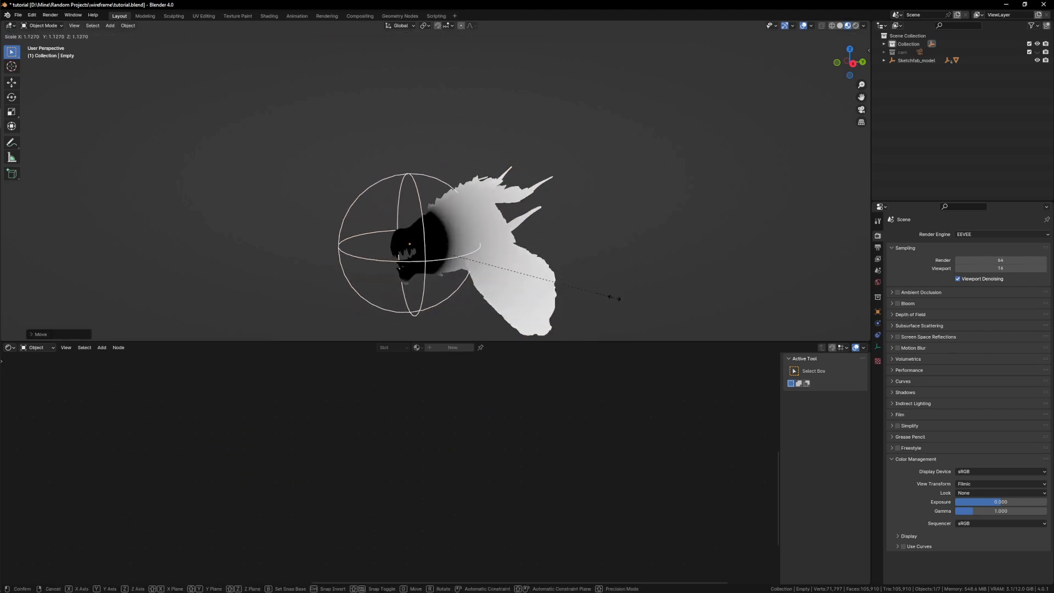
pyautogui.click(615, 297)
pyautogui.click(488, 273)
# Step: Insert a Color Ramp between the Add node and the Material Output and set its interpolation to B-Spline
pyautogui.scroll(-6, 474, 488)
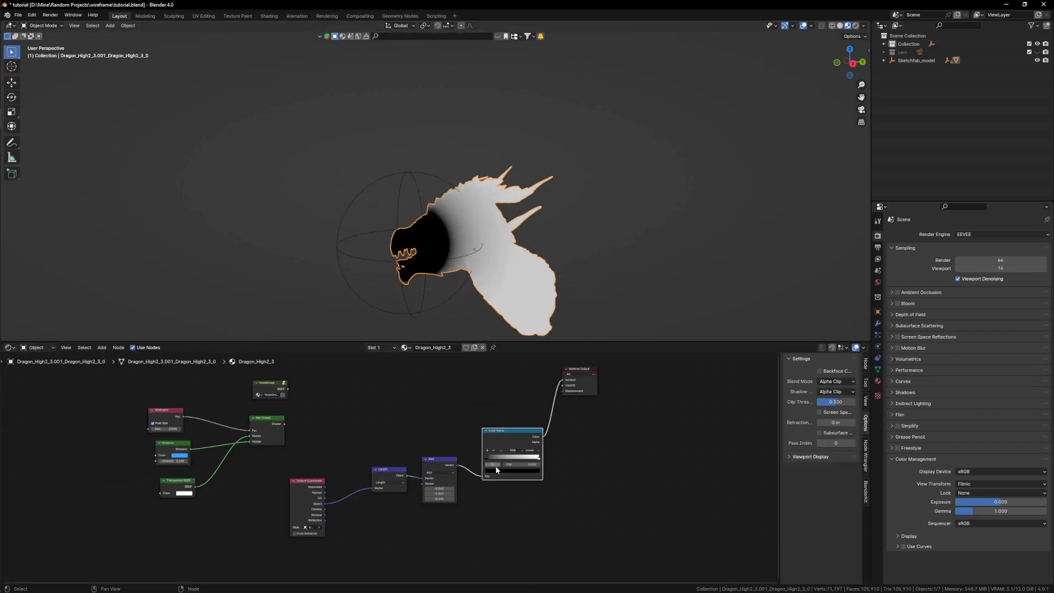
pyautogui.scroll(5, 503, 464)
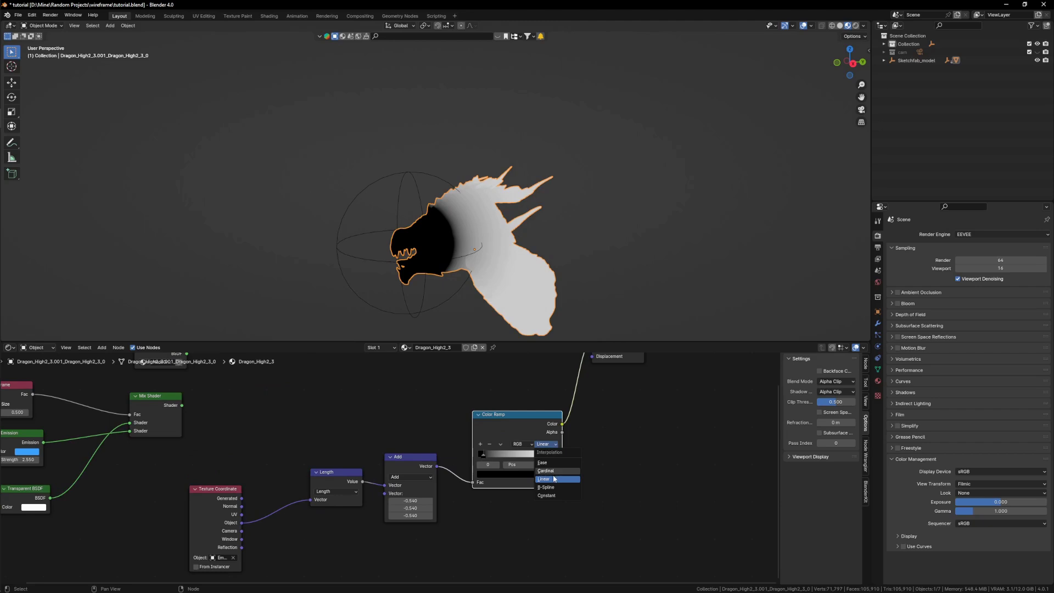
pyautogui.click(546, 487)
# Step: Resize the spherical empty to test the Color Ramp falloff on the head, then reselect the dragon
pyautogui.click(437, 160)
pyautogui.press('s')
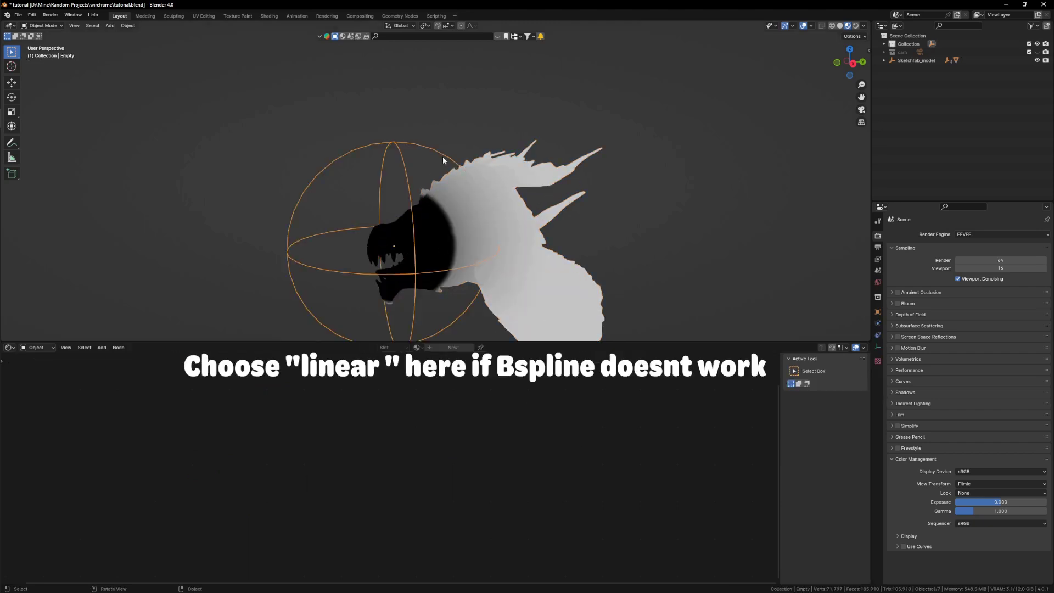
pyautogui.click(588, 261)
pyautogui.moveTo(529, 233); pyautogui.dragTo(487, 223, button='middle')
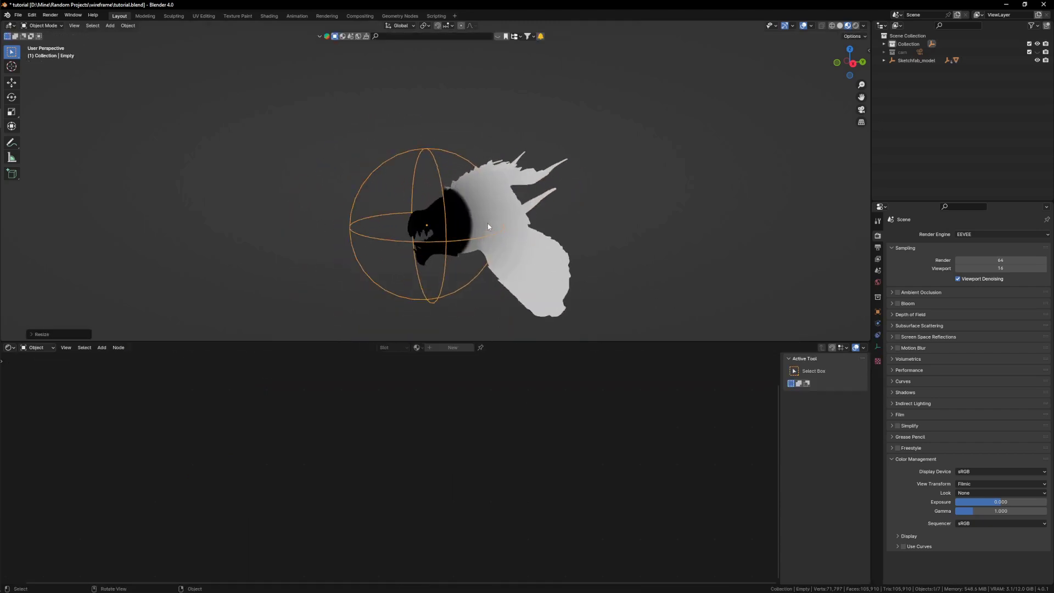
pyautogui.click(477, 208)
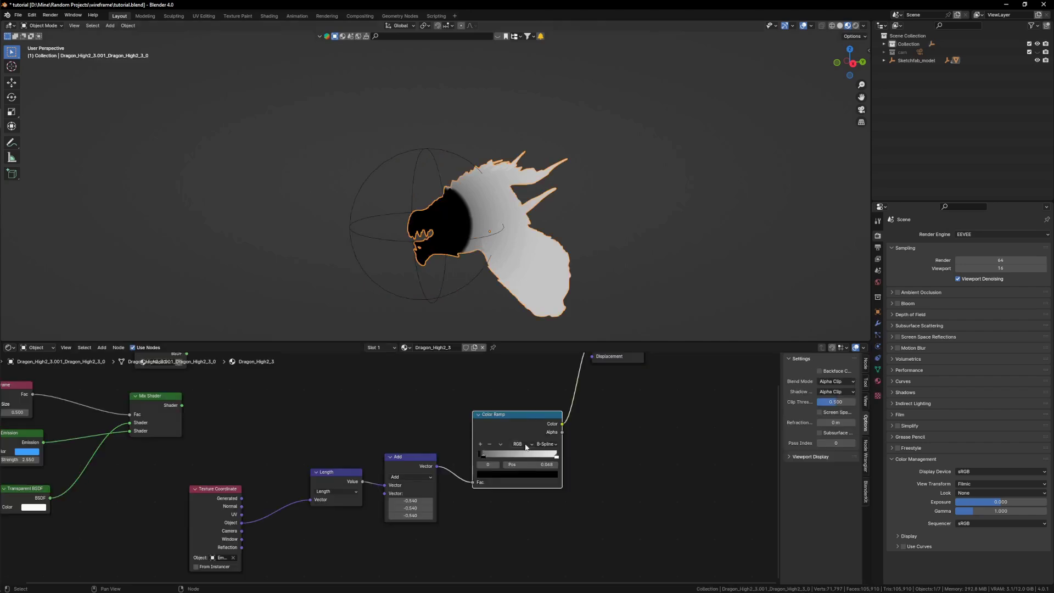
# Step: Move the Texture Coordinate, Length, Add and Color Ramp nodes together to the area ahead of the Wireframe node
pyautogui.scroll(-3, 540, 511)
pyautogui.moveTo(553, 518); pyautogui.dragTo(337, 454)
pyautogui.press('g')
pyautogui.click(44, 407)
pyautogui.scroll(4, 369, 434)
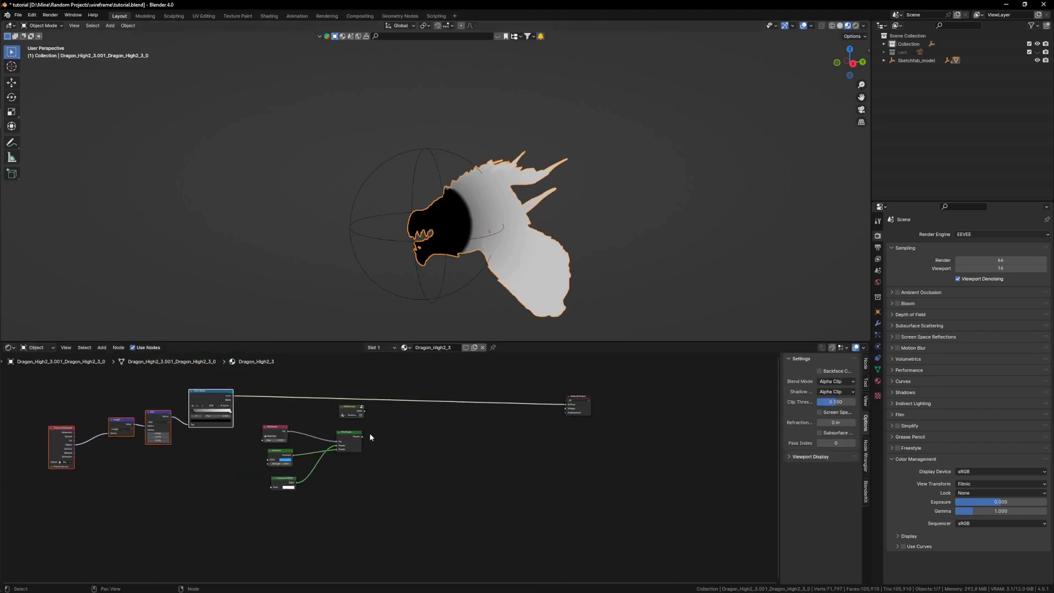
# Step: Move the node group and wireframe shader nodes together below the Color Ramp link, and cut the link between Color Ramp and Material Output
pyautogui.moveTo(383, 527); pyautogui.dragTo(227, 403)
pyautogui.press('g')
pyautogui.click(312, 450)
pyautogui.scroll(3, 437, 405)
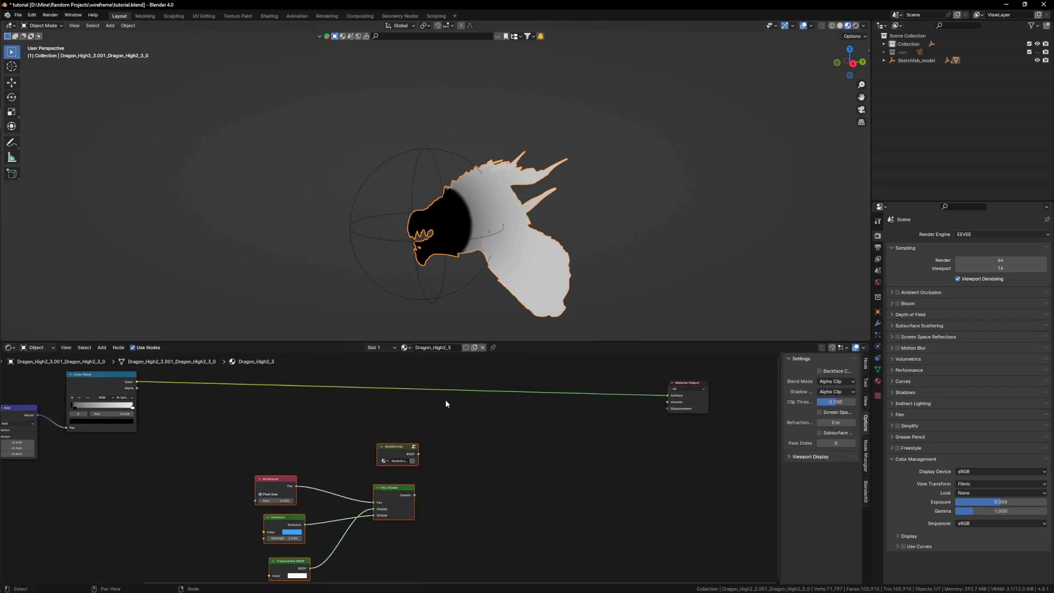
pyautogui.keyDown('ctrl'); pyautogui.moveTo(458, 378); pyautogui.dragTo(500, 437, button='right'); pyautogui.keyUp('ctrl')
pyautogui.scroll(-1, 536, 477)
pyautogui.moveTo(409, 464); pyautogui.dragTo(411, 471)
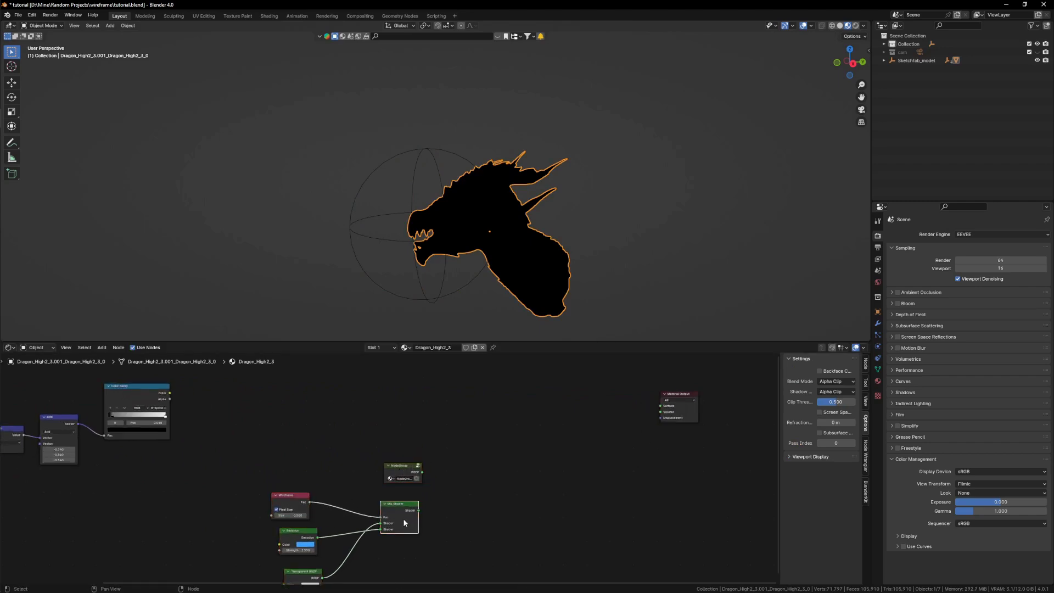
# Step: Duplicate the Mix Shader to blend the node group and wireframe shader, using Color Ramp Color as Fac and feeding the result to Material Output Surface
pyautogui.hotkey('shift', 'd')
pyautogui.click(509, 471)
pyautogui.scroll(4, 385, 501)
pyautogui.moveTo(390, 497); pyautogui.dragTo(402, 489, button='middle')
pyautogui.moveTo(424, 451); pyautogui.dragTo(412, 455)
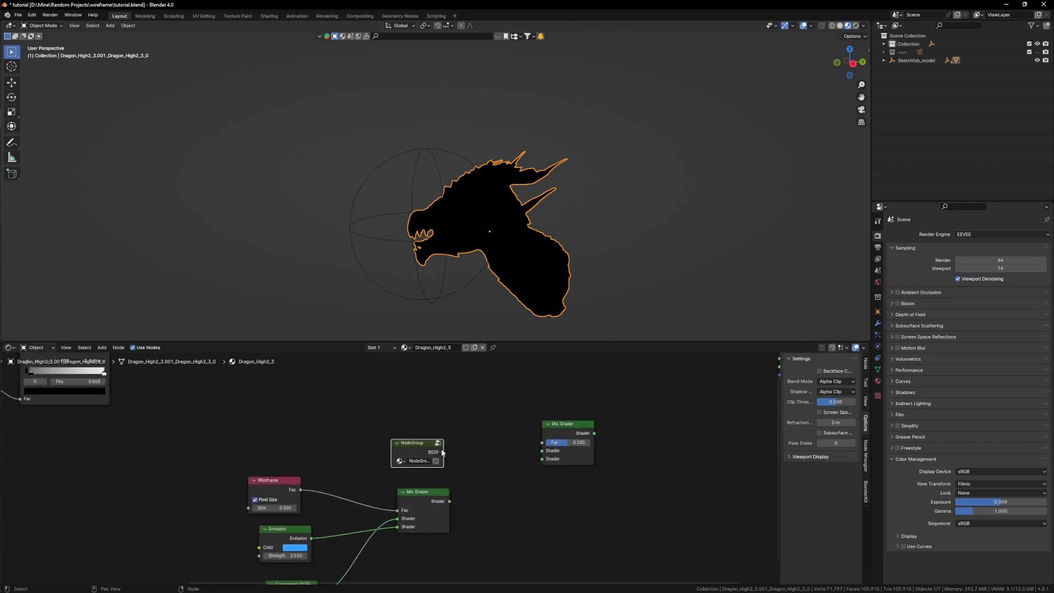
pyautogui.moveTo(546, 460); pyautogui.dragTo(546, 460)
pyautogui.scroll(-2, 553, 516)
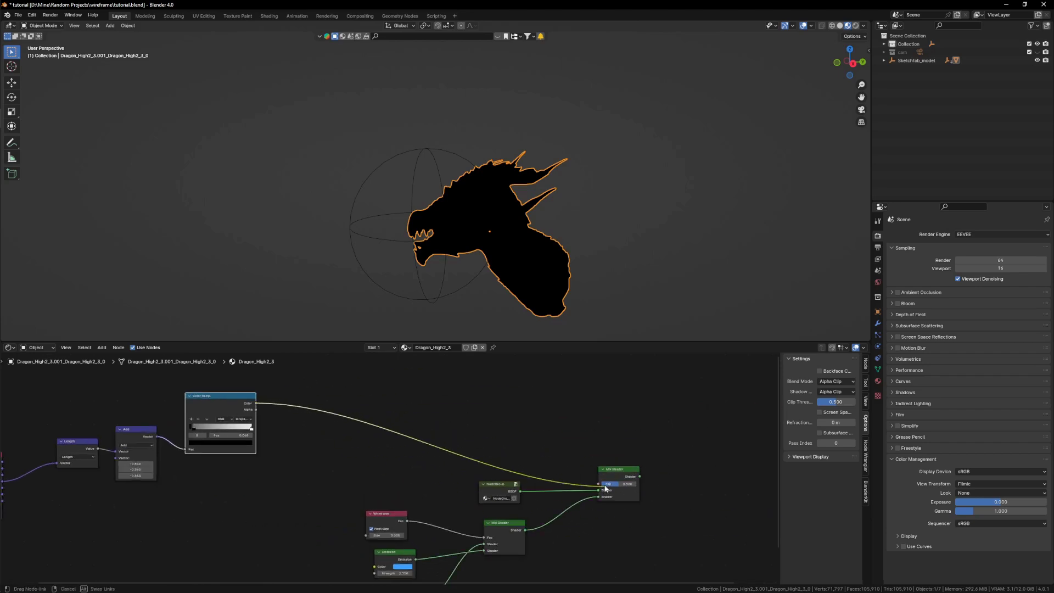
pyautogui.moveTo(598, 489); pyautogui.dragTo(599, 488)
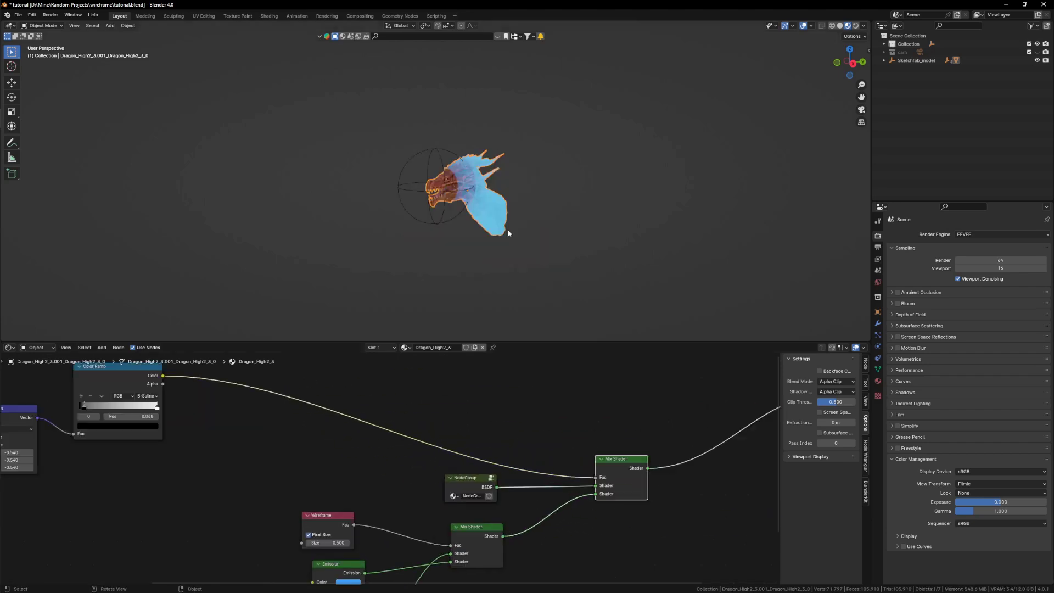
# Step: Enlarge the spherical empty around the dragon's head and move it along the X axis
pyautogui.scroll(4, 468, 186)
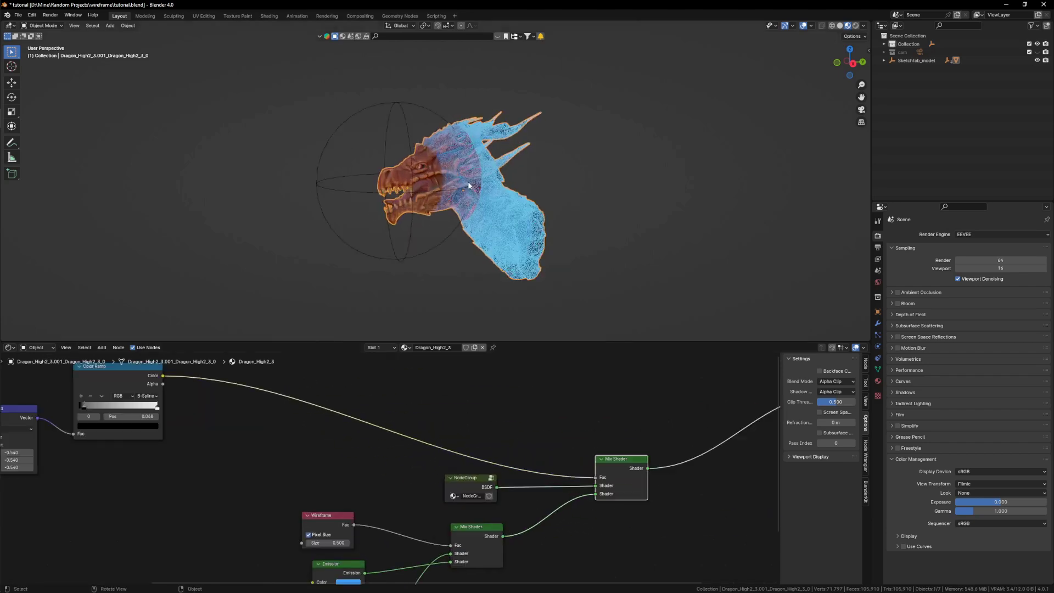
pyautogui.click(457, 120)
pyautogui.press('s')
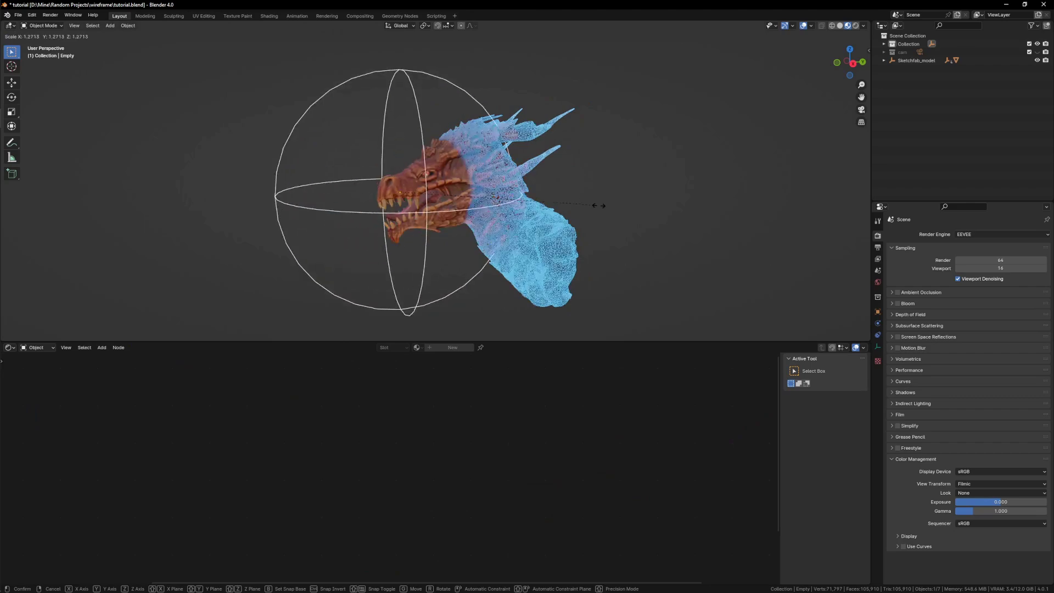
pyautogui.click(608, 205)
pyautogui.moveTo(429, 191); pyautogui.dragTo(461, 212, button='middle')
pyautogui.press('g')
pyautogui.press('x')
pyautogui.click(536, 224)
# Step: Resize the spherical empty again and shift it to test the blend from textured skin to wireframe
pyautogui.press('s')
pyautogui.click(549, 243)
pyautogui.moveTo(540, 207); pyautogui.dragTo(545, 222, button='middle')
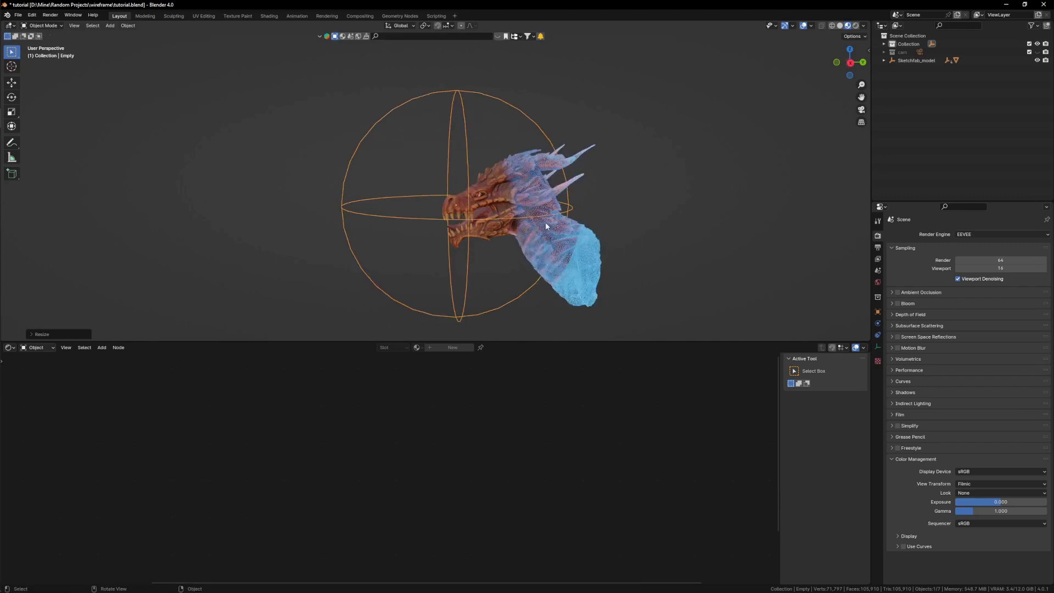
pyautogui.press('s')
pyautogui.click(567, 245)
pyautogui.press('g')
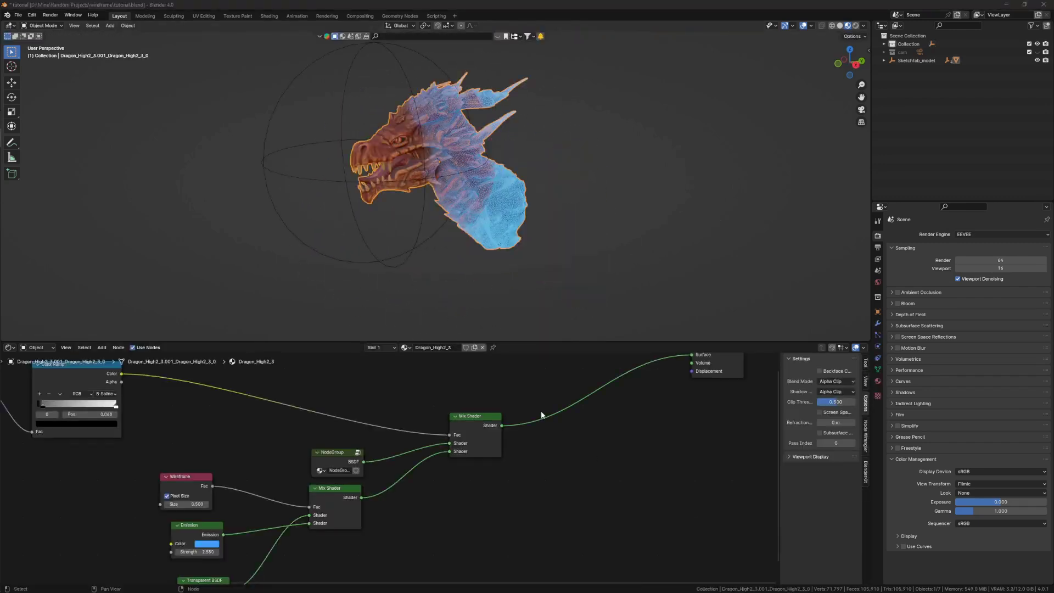
# Step: Duplicate the final Mix Shader and insert the copy between it and the Material Output
pyautogui.scroll(1, 501, 438)
pyautogui.click(498, 449)
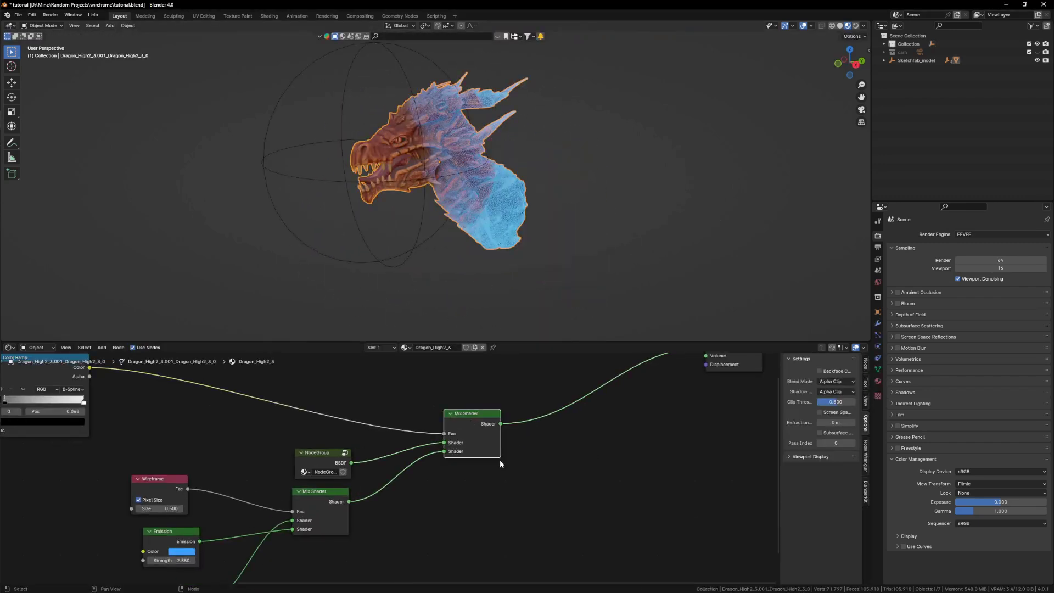
pyautogui.scroll(-1, 488, 453)
pyautogui.hotkey('shift', 'd')
pyautogui.click(598, 417)
pyautogui.moveTo(558, 500); pyautogui.dragTo(583, 473, button='middle')
# Step: Add a Transparent BSDF and connect it to the second Shader input of the last Mix Shader
pyautogui.hotkey('shift', 'a')
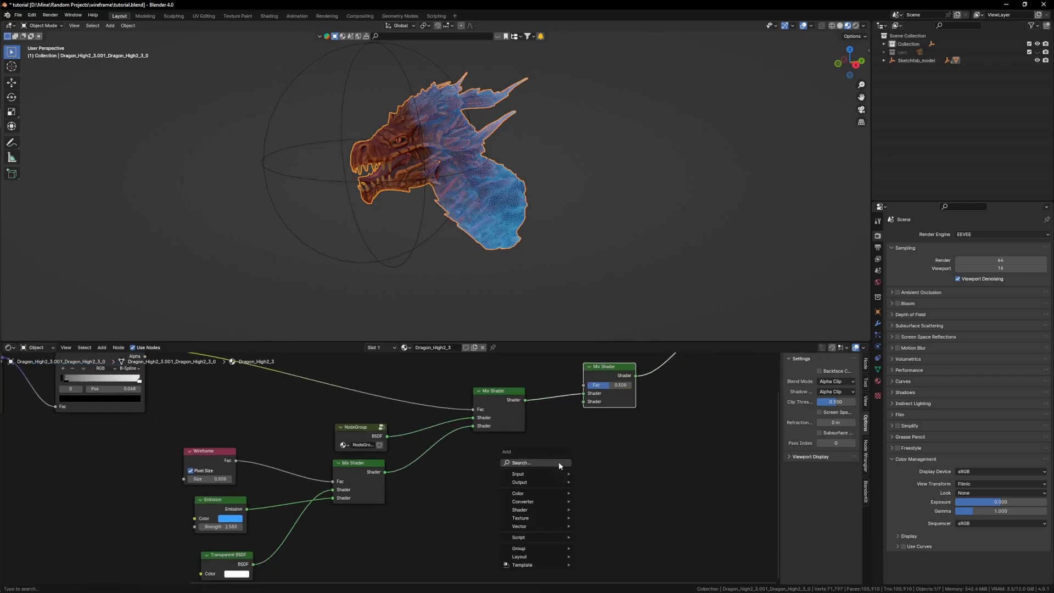
pyautogui.write('trans')
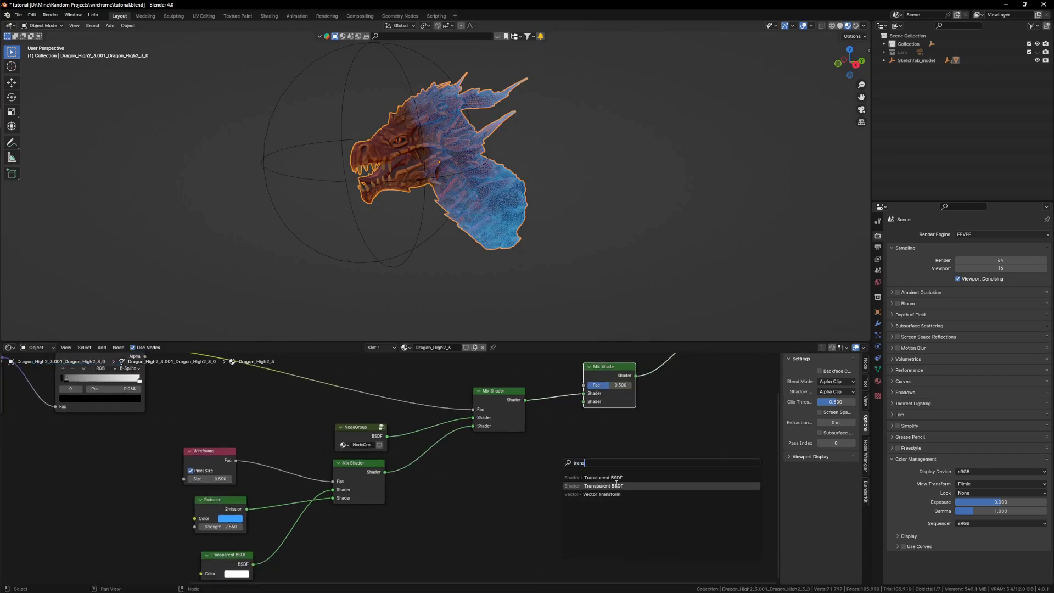
pyautogui.click(621, 487)
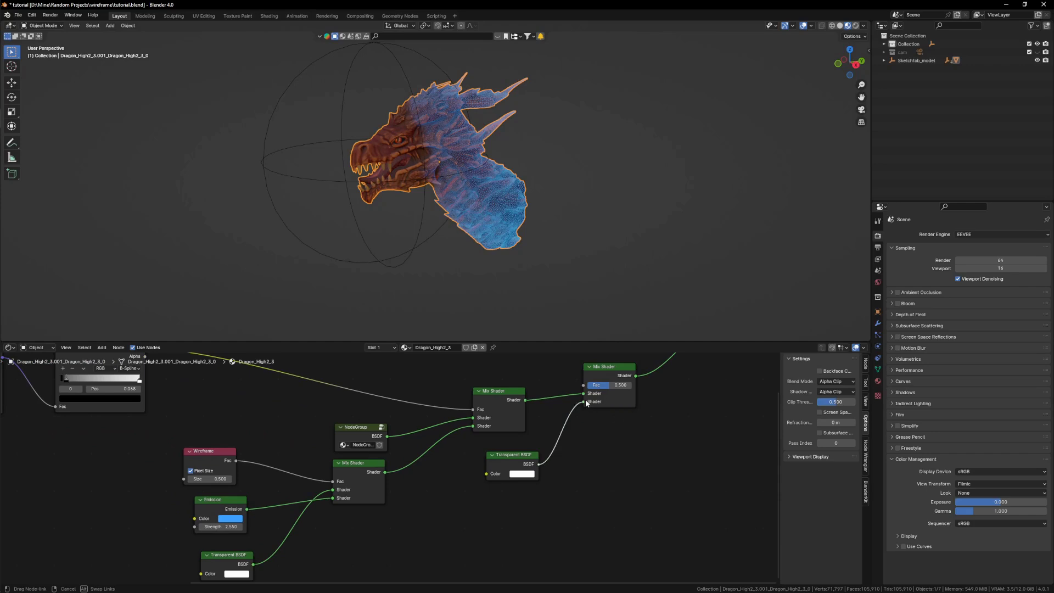
pyautogui.moveTo(587, 404); pyautogui.dragTo(584, 402)
# Step: Shift the Texture Coordinate, Length, Add and Color Ramp nodes away from the shaders, and link Color Ramp Color to the last Mix Shader's Fac
pyautogui.scroll(-2, 578, 464)
pyautogui.moveTo(213, 385); pyautogui.dragTo(298, 406, button='middle')
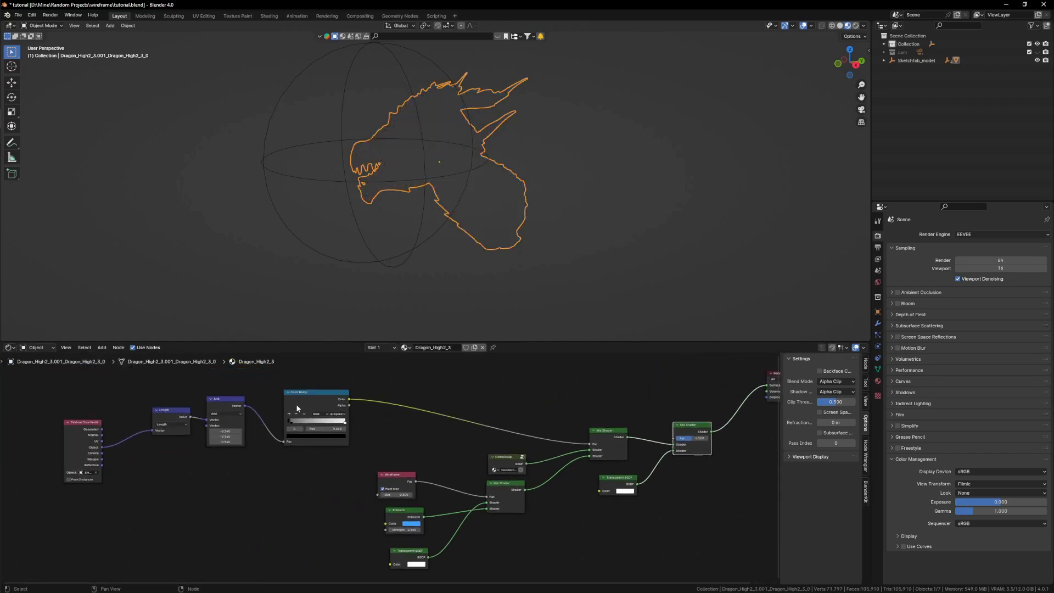
pyautogui.moveTo(336, 499); pyautogui.dragTo(21, 415)
pyautogui.press('g')
pyautogui.click(204, 445)
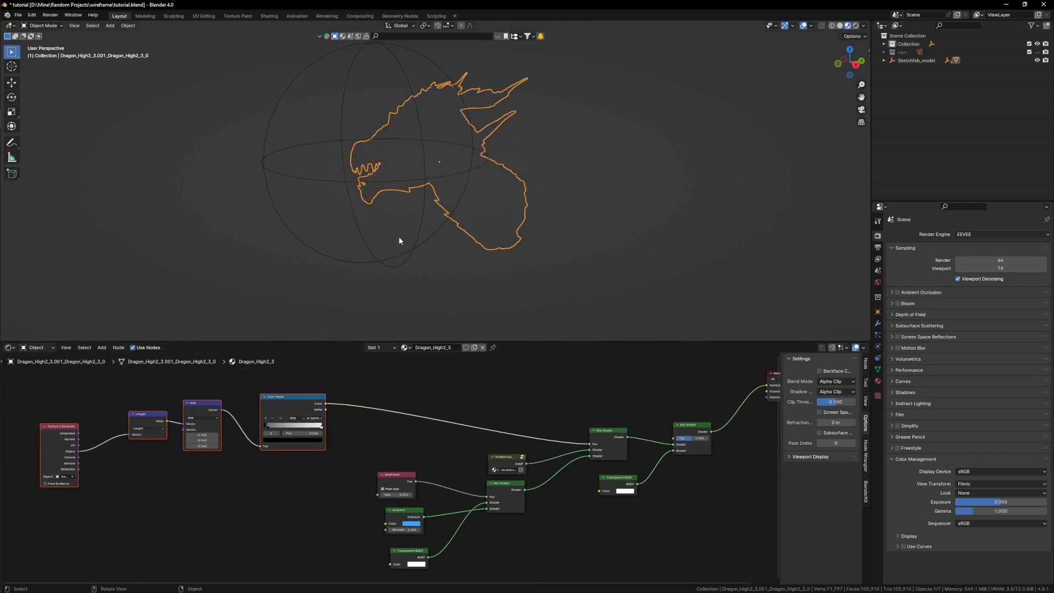
pyautogui.moveTo(326, 405); pyautogui.dragTo(675, 438)
# Step: Resize the spherical empty and move it toward the dragon's snout to test the transparent falloff
pyautogui.click(418, 236)
pyautogui.press('s')
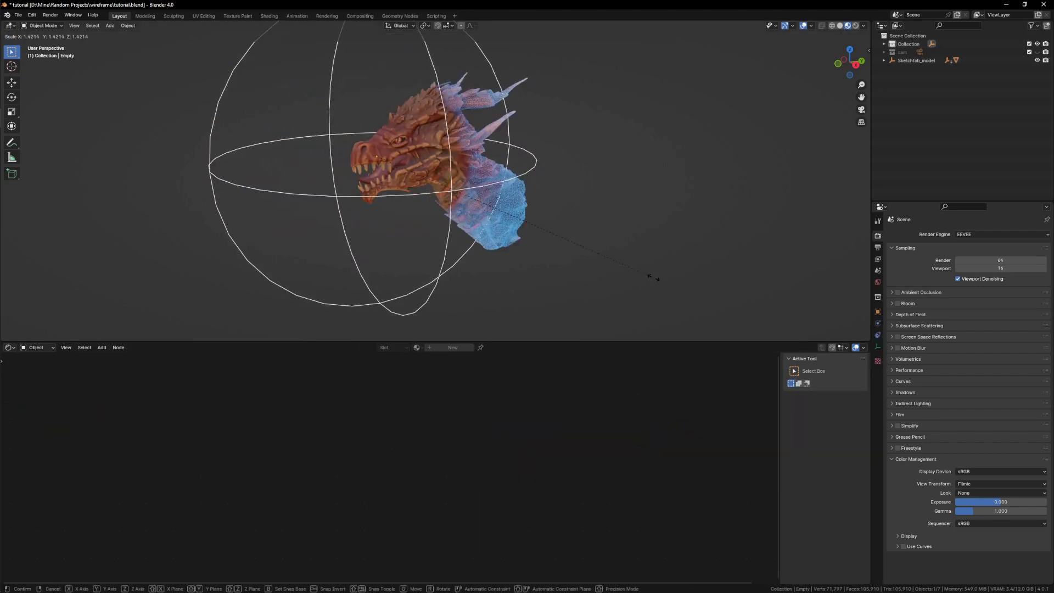
pyautogui.click(654, 278)
pyautogui.press('g')
pyautogui.click(366, 182)
pyautogui.press('s')
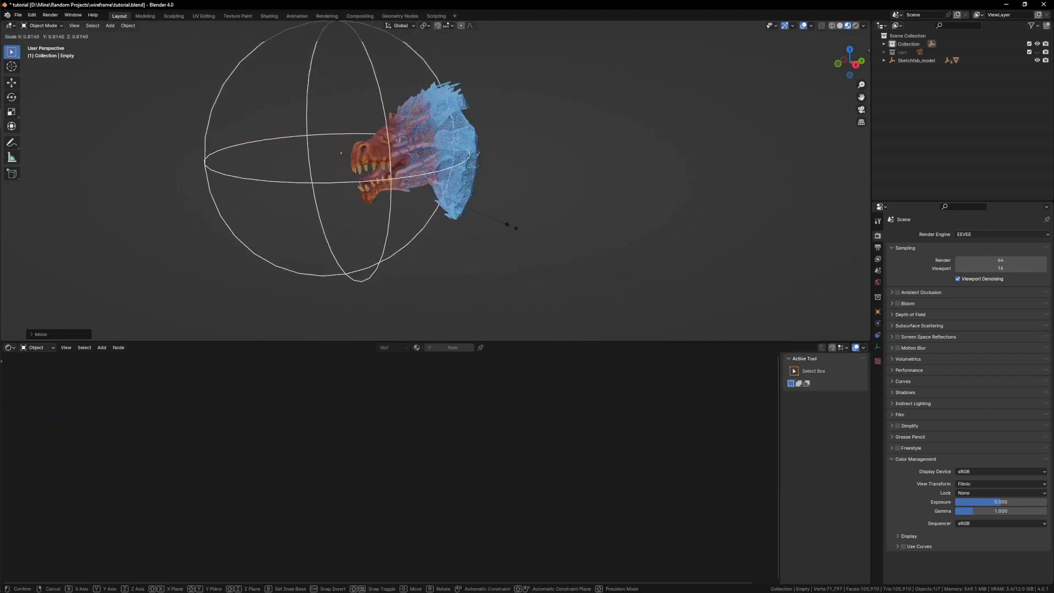
pyautogui.click(518, 224)
# Step: Reselect the dragon and change the wireframe's Emission color to bright green
pyautogui.click(421, 154)
pyautogui.moveTo(464, 573); pyautogui.dragTo(493, 514, button='middle')
pyautogui.scroll(6, 464, 483)
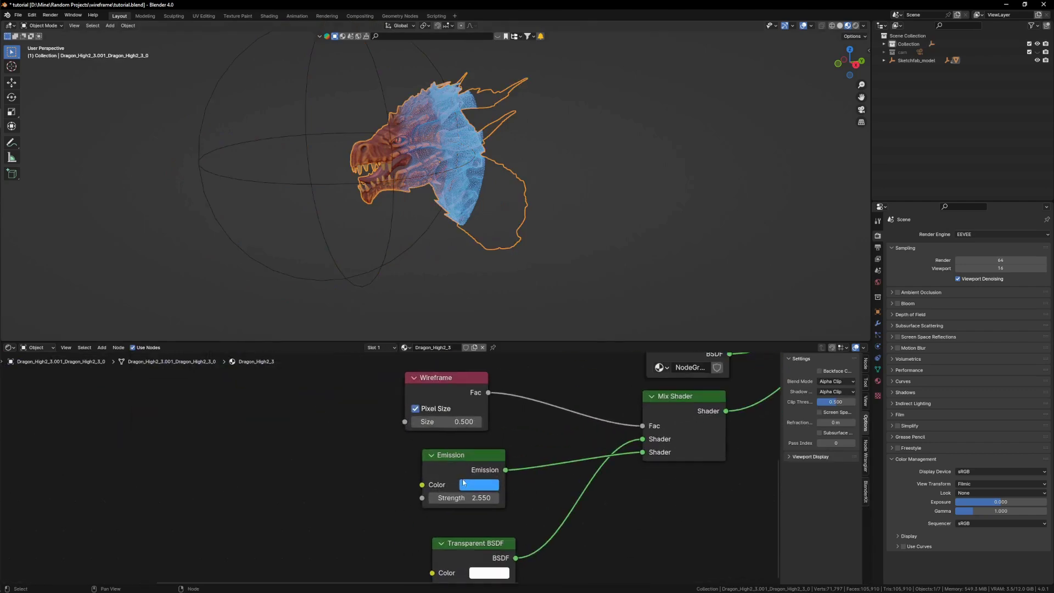
pyautogui.click(465, 485)
pyautogui.moveTo(538, 357); pyautogui.dragTo(485, 335)
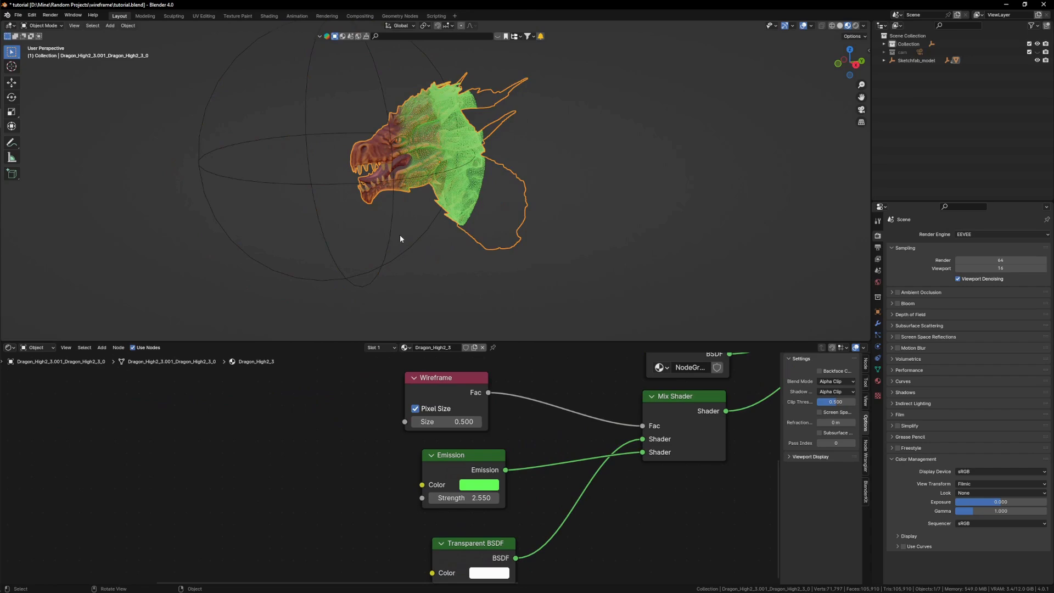
pyautogui.click(490, 256)
# Step: Select the spherical empty, resize it and move it across the dragon's head to preview the green wireframe reveal
pyautogui.click(374, 271)
pyautogui.press('s')
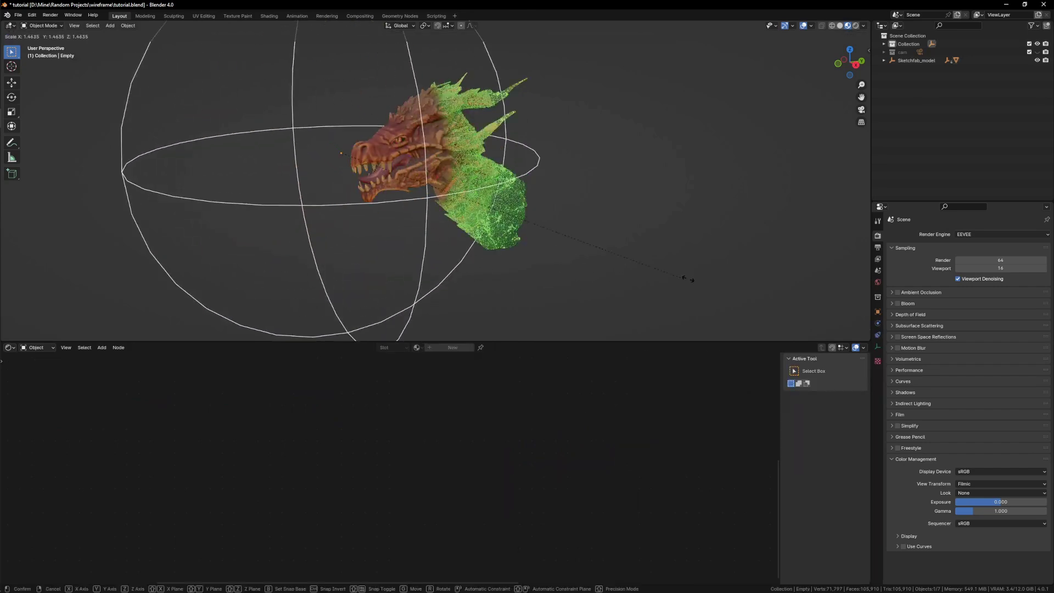
pyautogui.click(583, 230)
pyautogui.press('g')
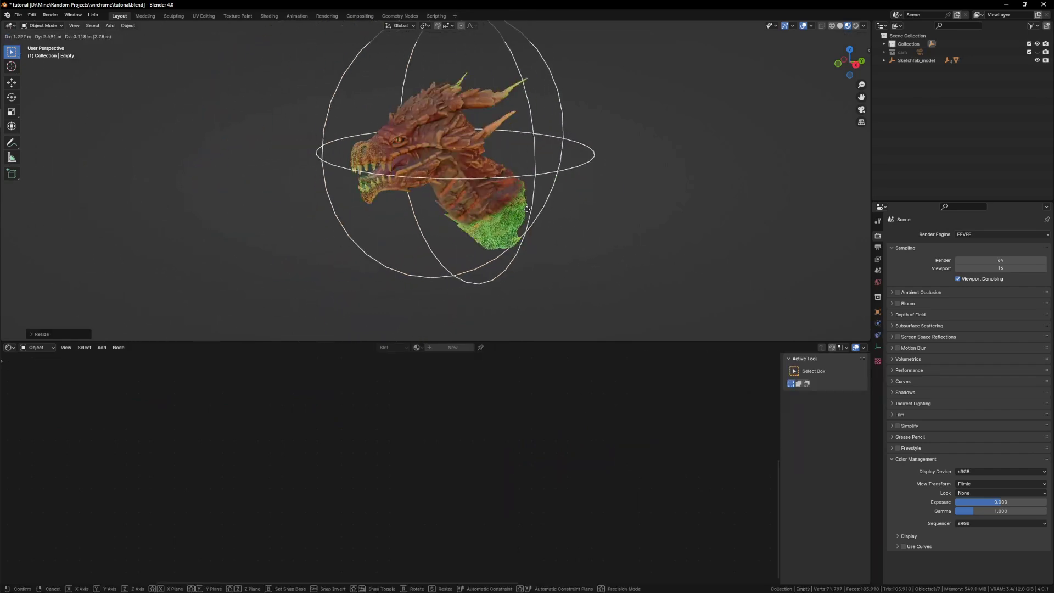